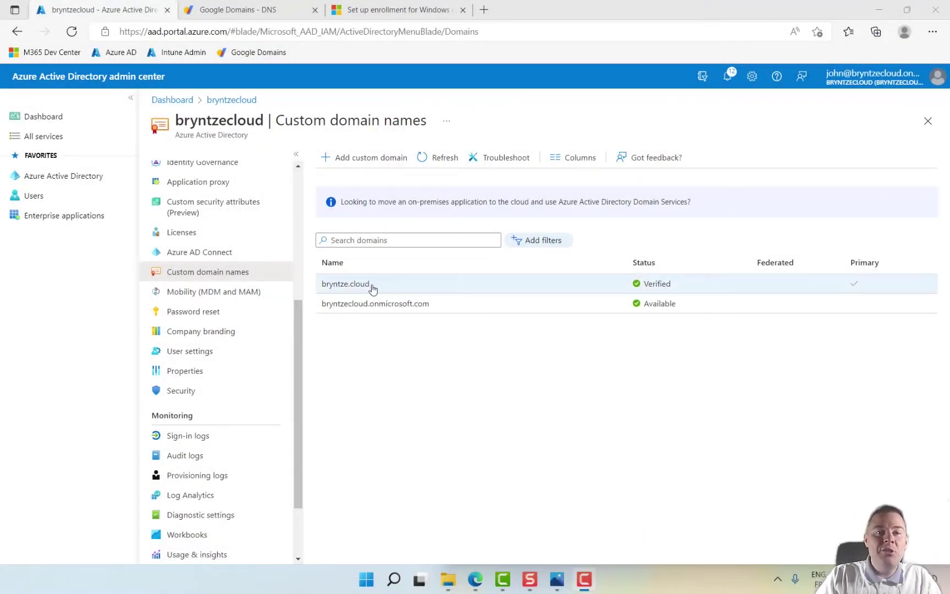
Open the 'Set up enrollment for Windows devices' article in Microsoft Docs.
{"action": "left_click", "coordinate": [393, 12]}
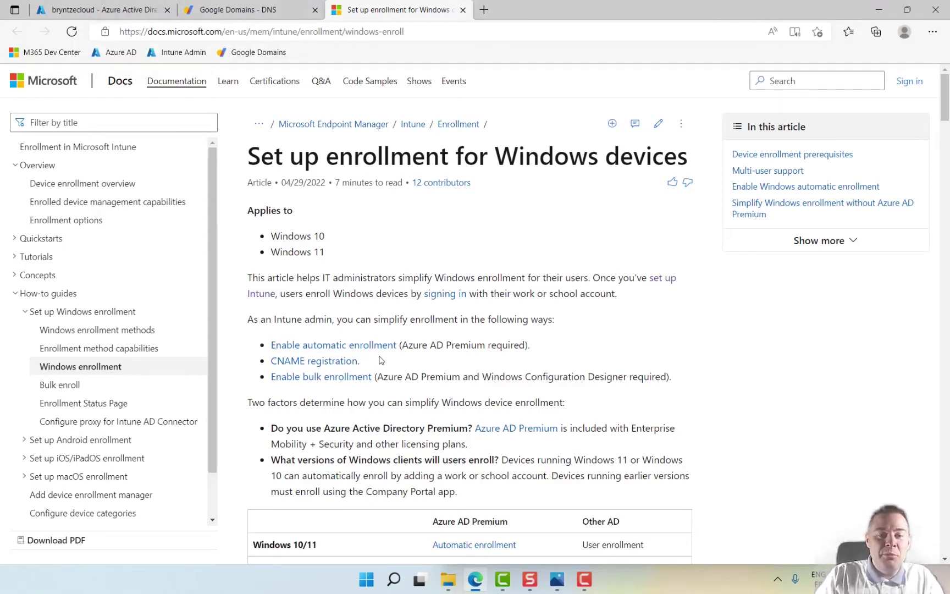
Return to the Azure AD tab and open the Mobility (MDM and MAM) page.
{"action": "left_click", "coordinate": [129, 12]}
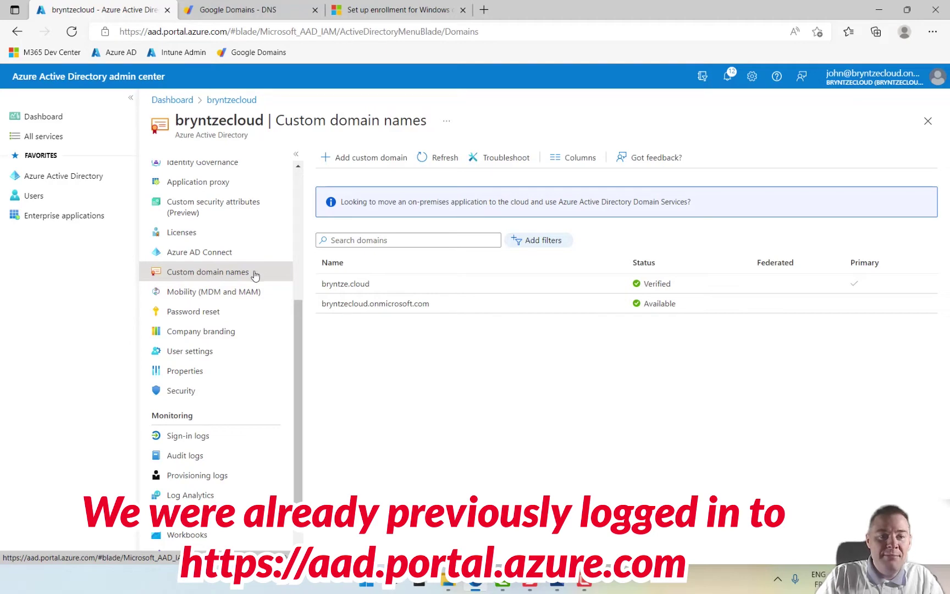
{"action": "left_click", "coordinate": [210, 292]}
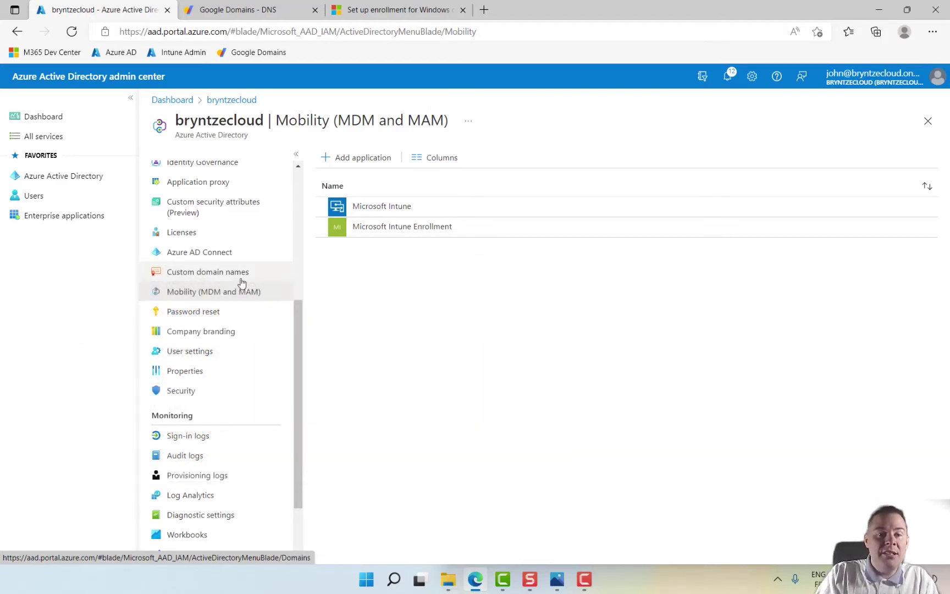
Try Microsoft Intune's MDM user scope as All, then Some, then discard the unsaved changes.
{"action": "left_click", "coordinate": [388, 212]}
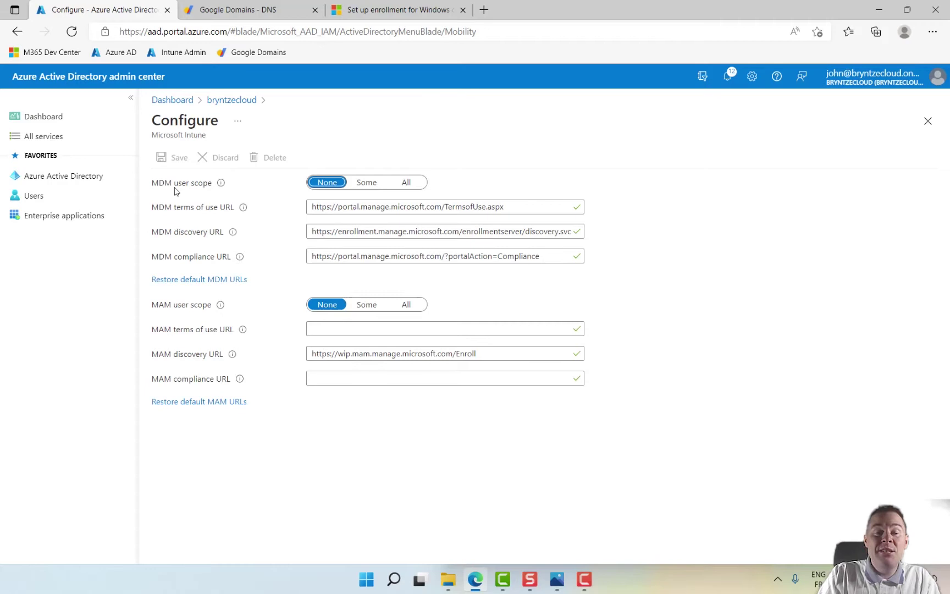
{"action": "left_click", "coordinate": [405, 183]}
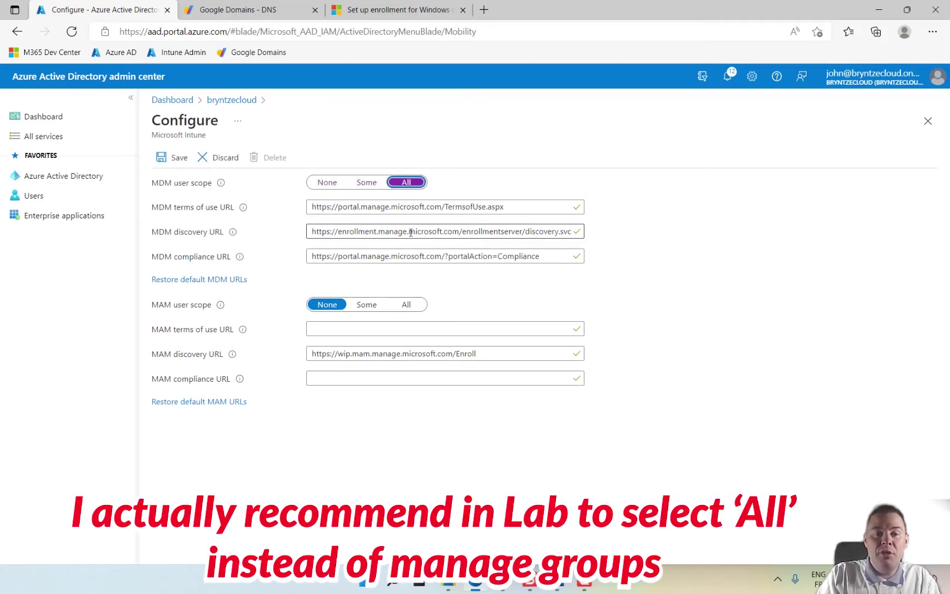
{"action": "left_click", "coordinate": [365, 185]}
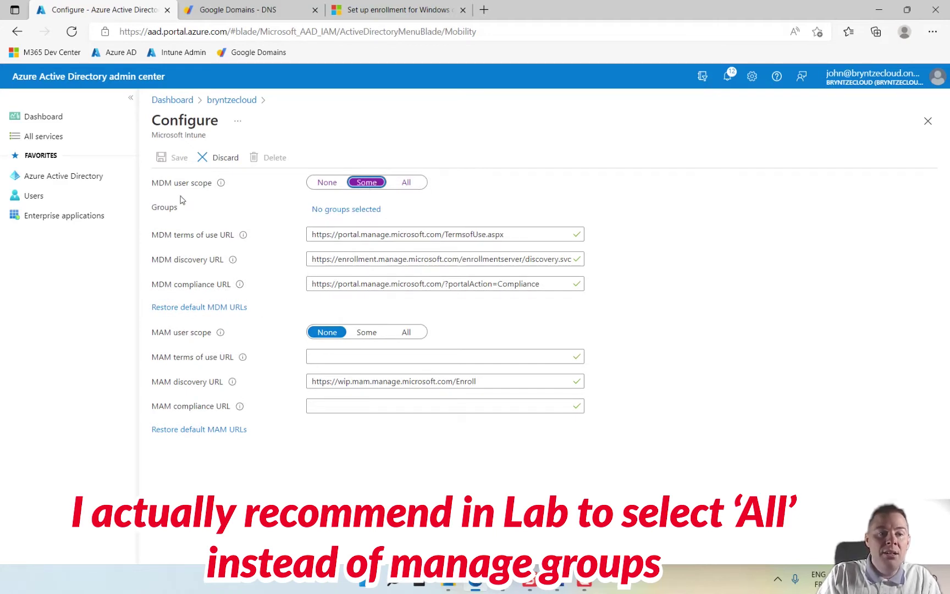
{"action": "left_click", "coordinate": [61, 184]}
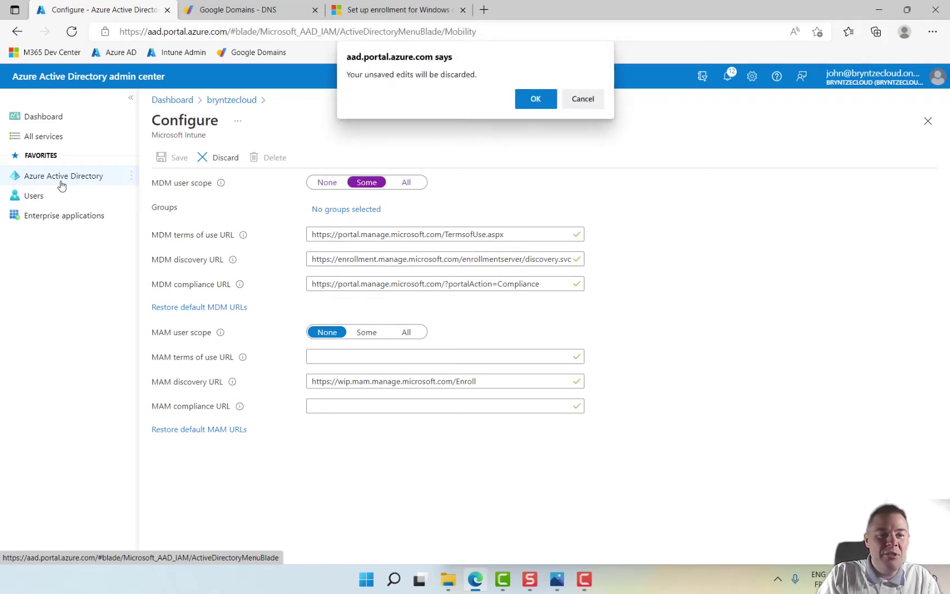
{"action": "left_click", "coordinate": [535, 101]}
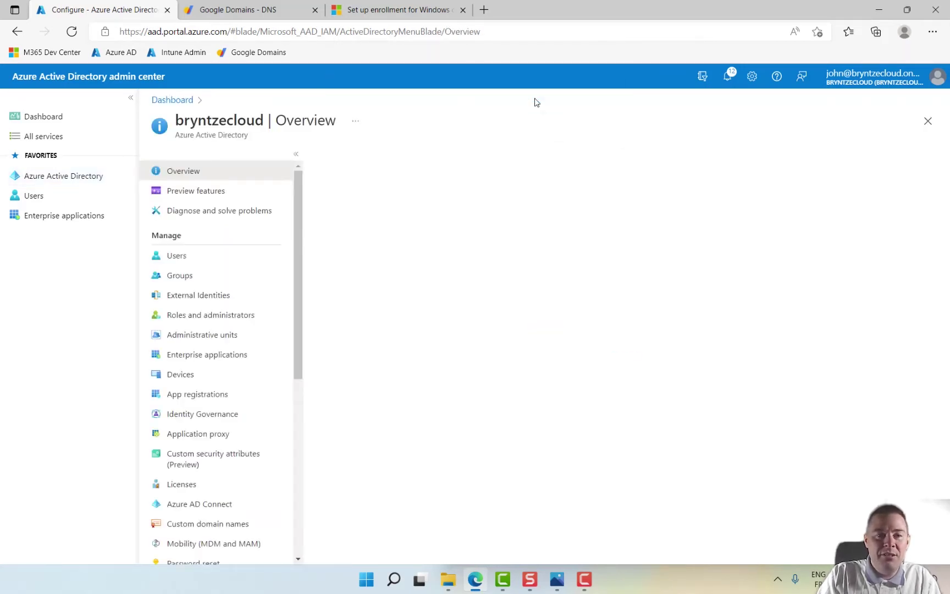
Create a new security group named 'JBN - MDM Devices' under Groups.
{"action": "left_click", "coordinate": [192, 277]}
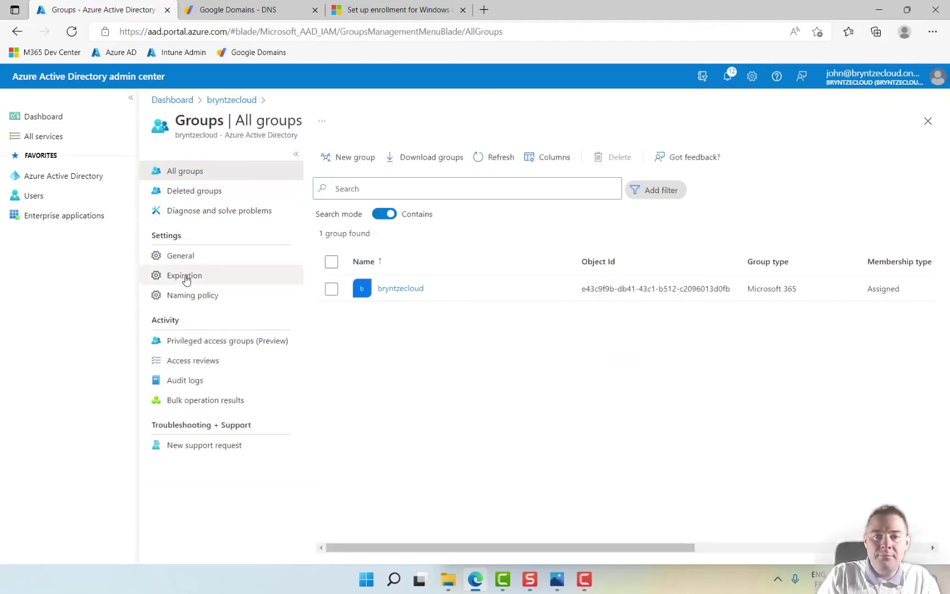
{"action": "left_click", "coordinate": [354, 157]}
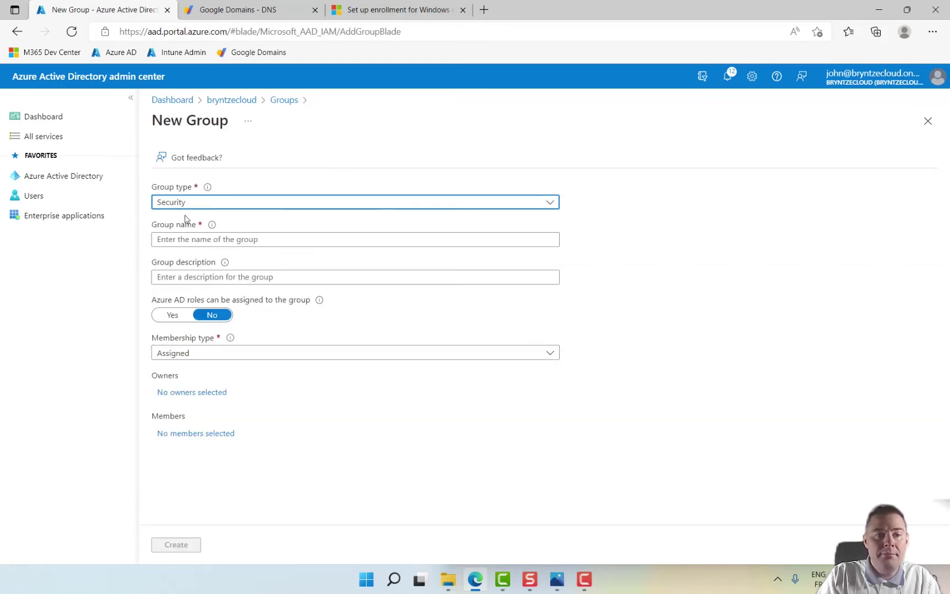
{"action": "left_click", "coordinate": [174, 241]}
{"action": "type", "text": "JB"}
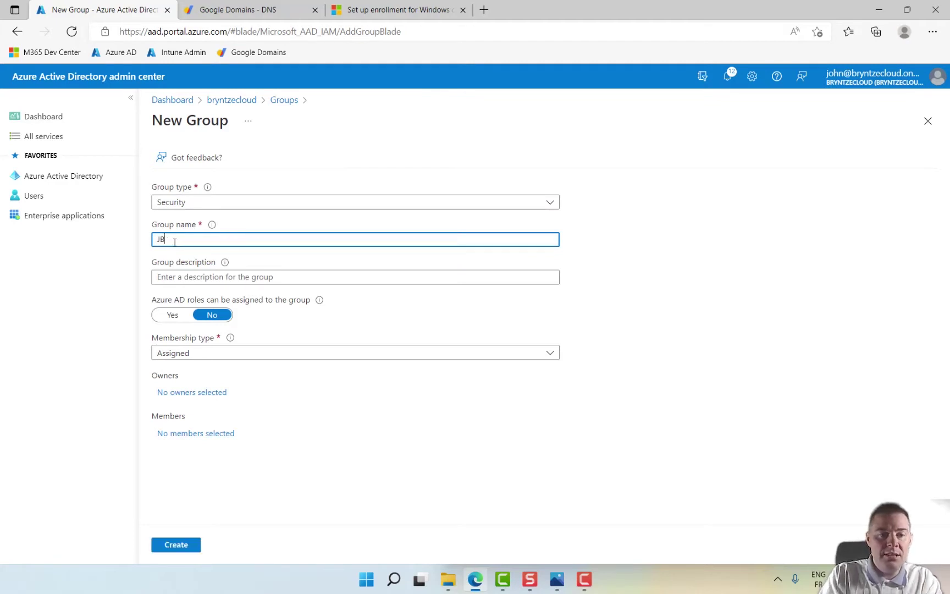
{"action": "type", "text": "N - M"}
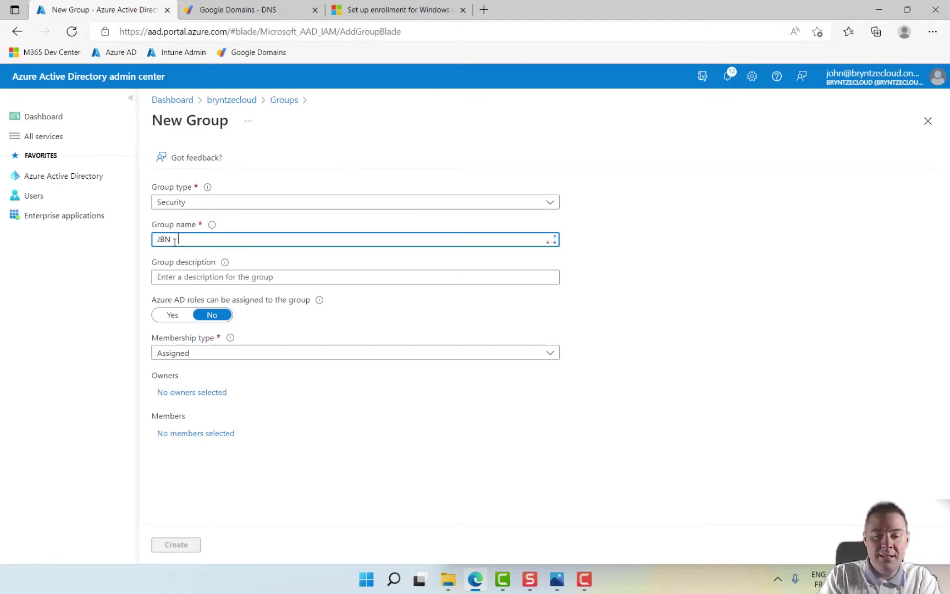
{"action": "type", "text": "DM Devices"}
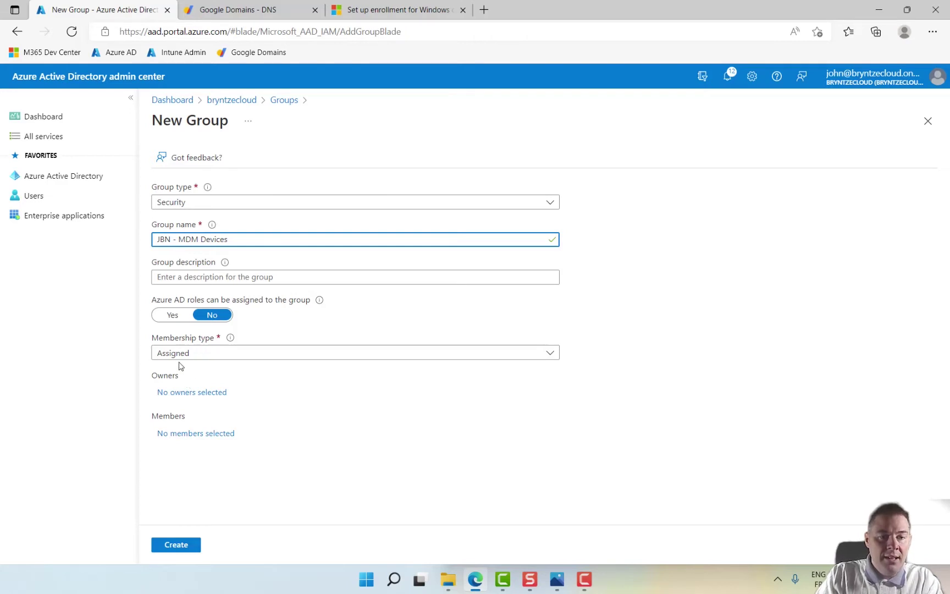
{"action": "left_click", "coordinate": [181, 548]}
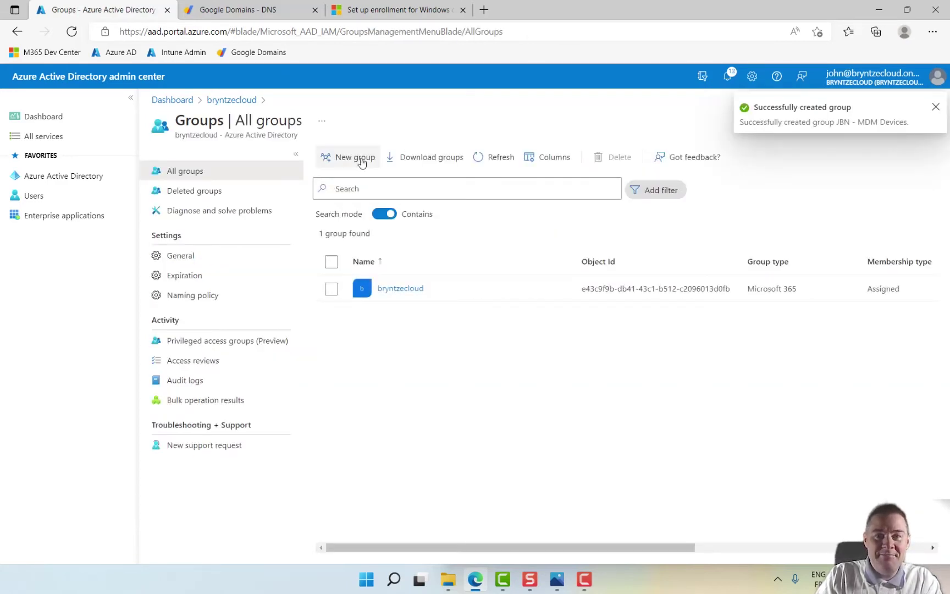
Create a second Security-type group named 'JBN - MAM users'.
{"action": "left_click", "coordinate": [359, 159]}
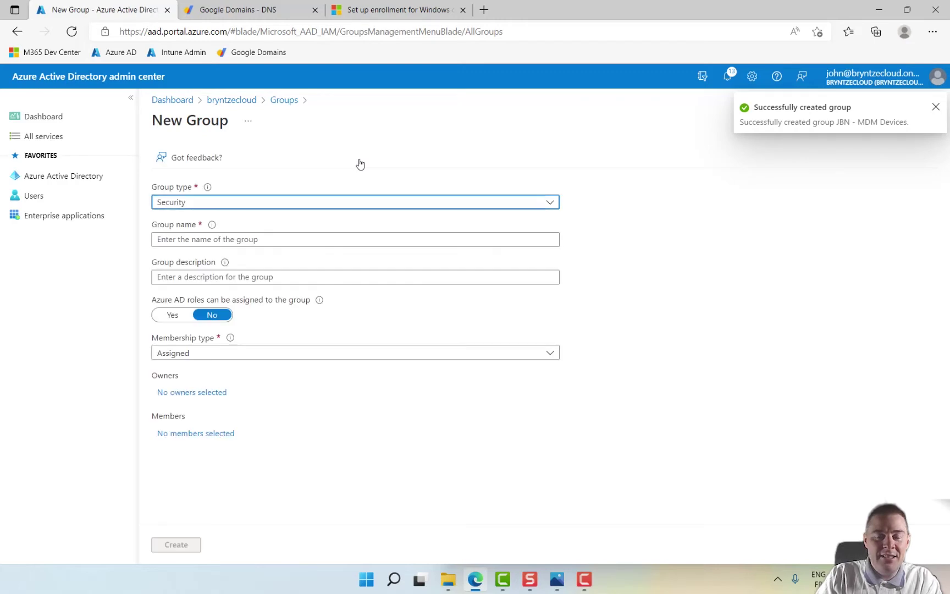
{"action": "left_click", "coordinate": [229, 202]}
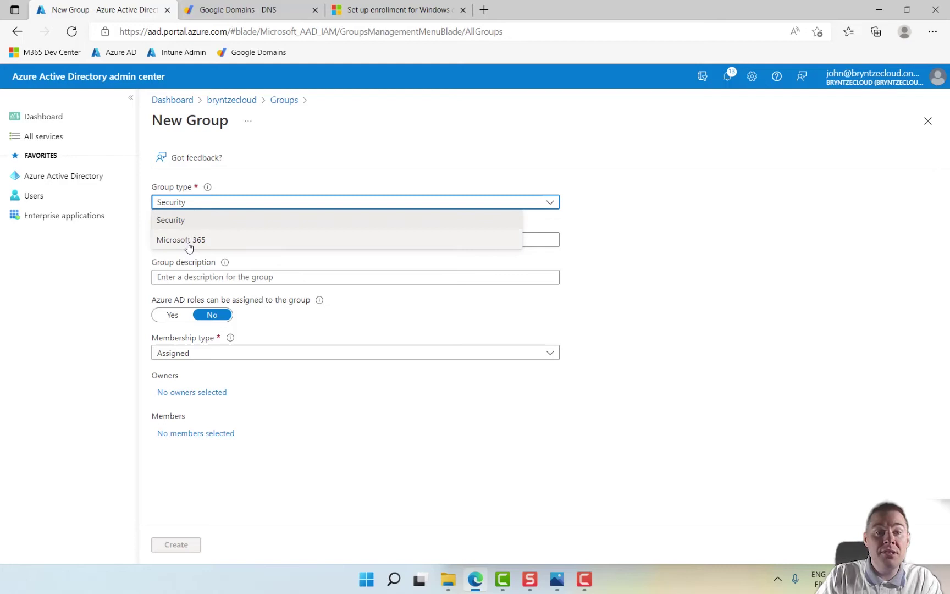
{"action": "left_click", "coordinate": [282, 182]}
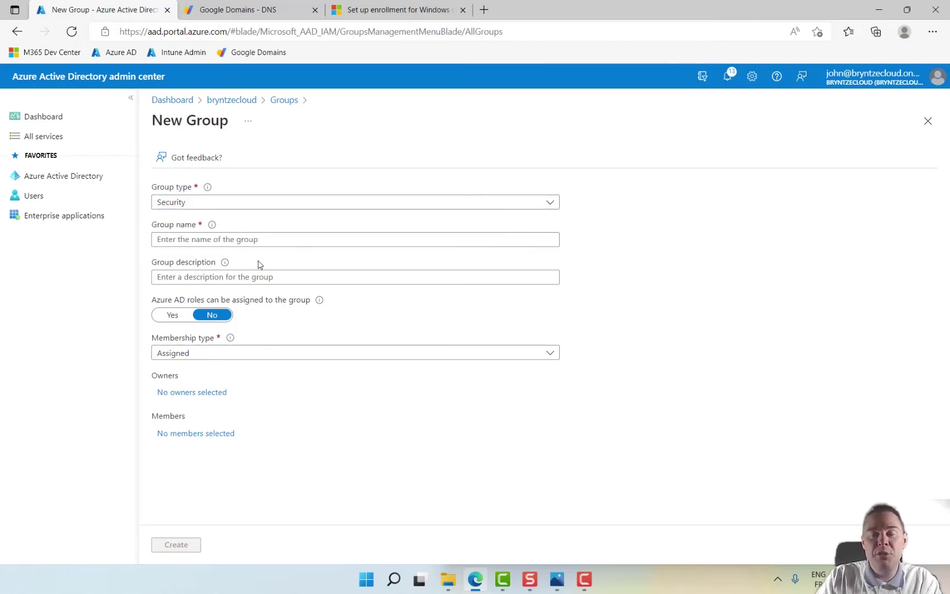
{"action": "left_click", "coordinate": [201, 241]}
{"action": "type", "text": "JBN"}
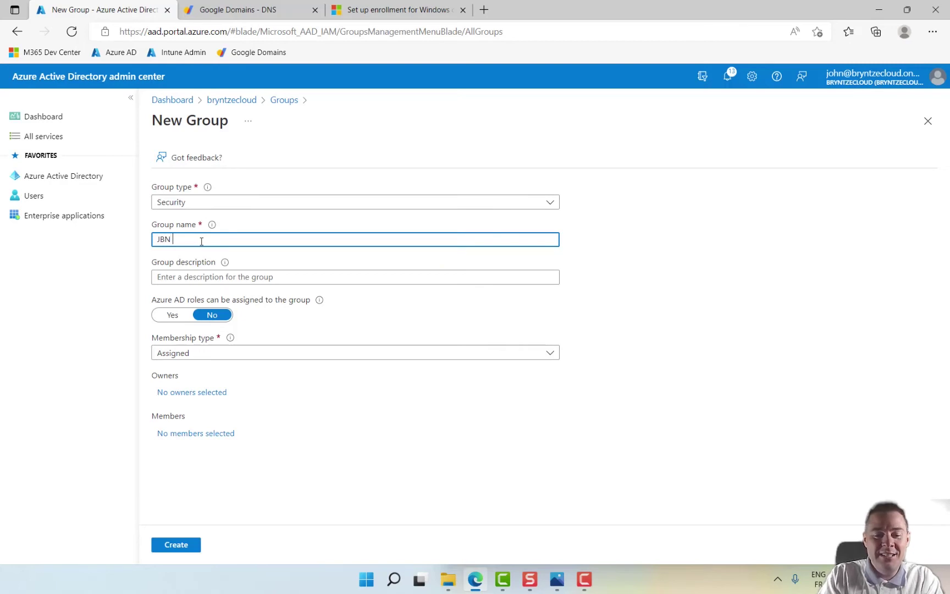
{"action": "type", "text": " - MAM"}
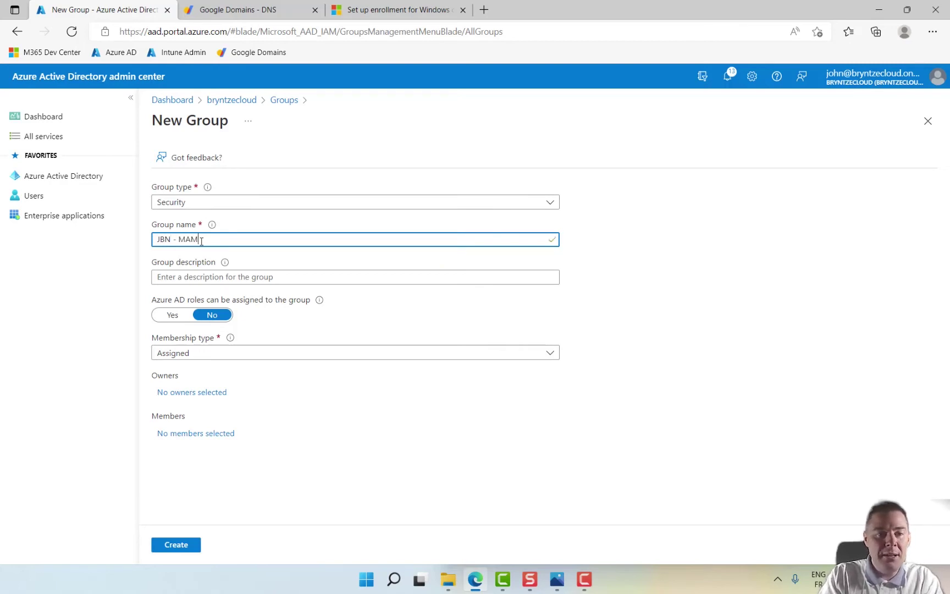
{"action": "type", "text": " p"}
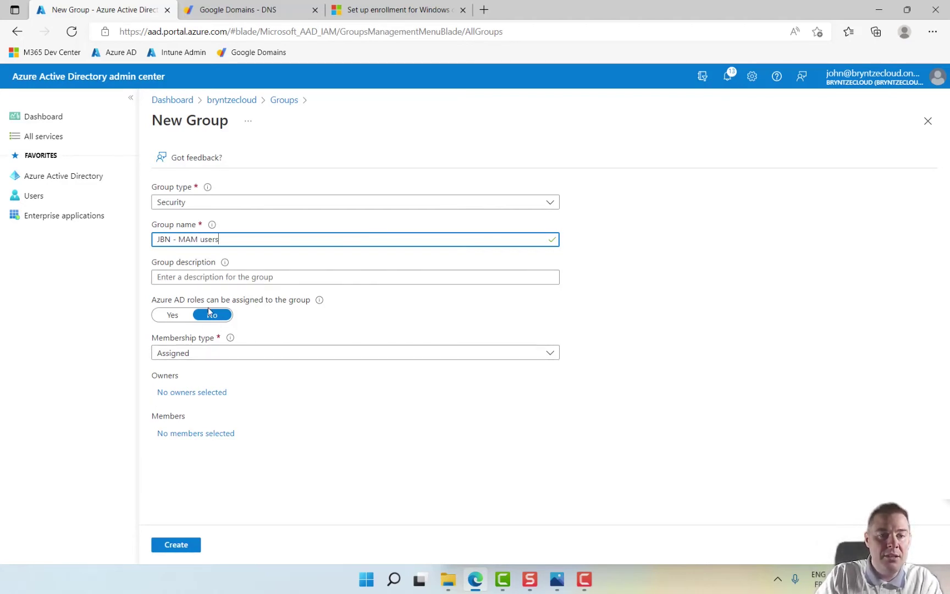
{"action": "left_click", "coordinate": [180, 546]}
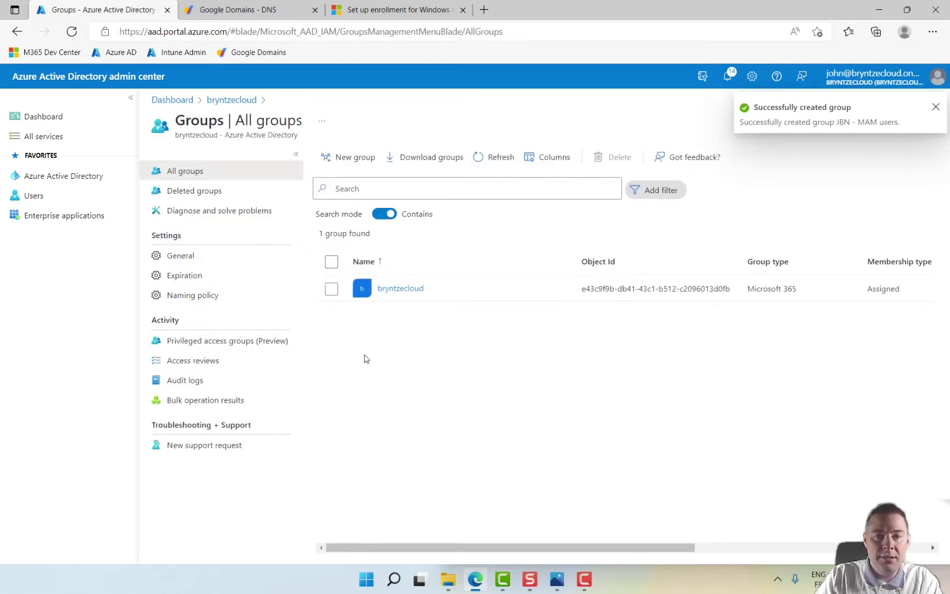
Rename the 'JBN - MDM Devices' group to 'JBN - MDM Users', save, and return to All groups.
{"action": "left_click", "coordinate": [501, 160]}
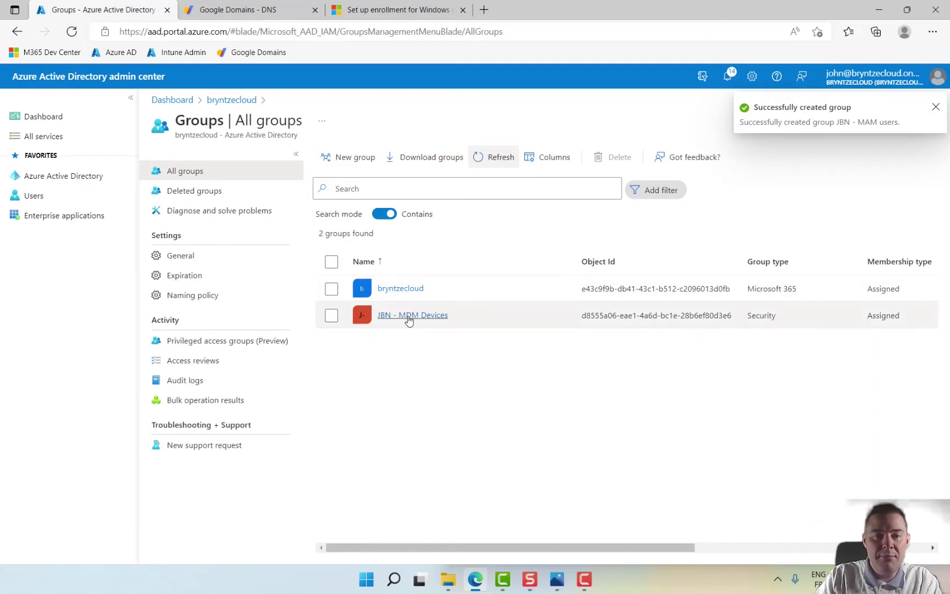
{"action": "left_click", "coordinate": [408, 317]}
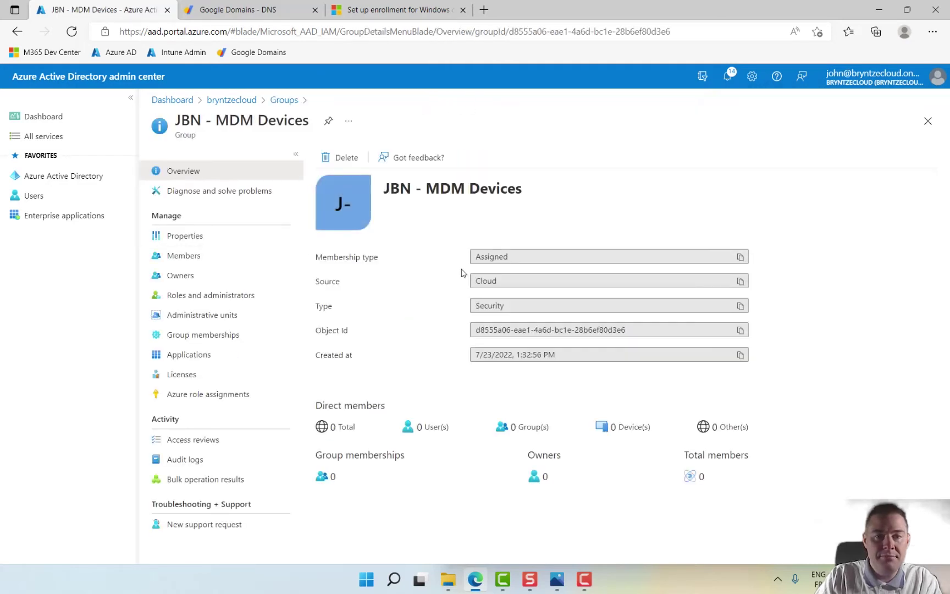
{"action": "left_click", "coordinate": [183, 243]}
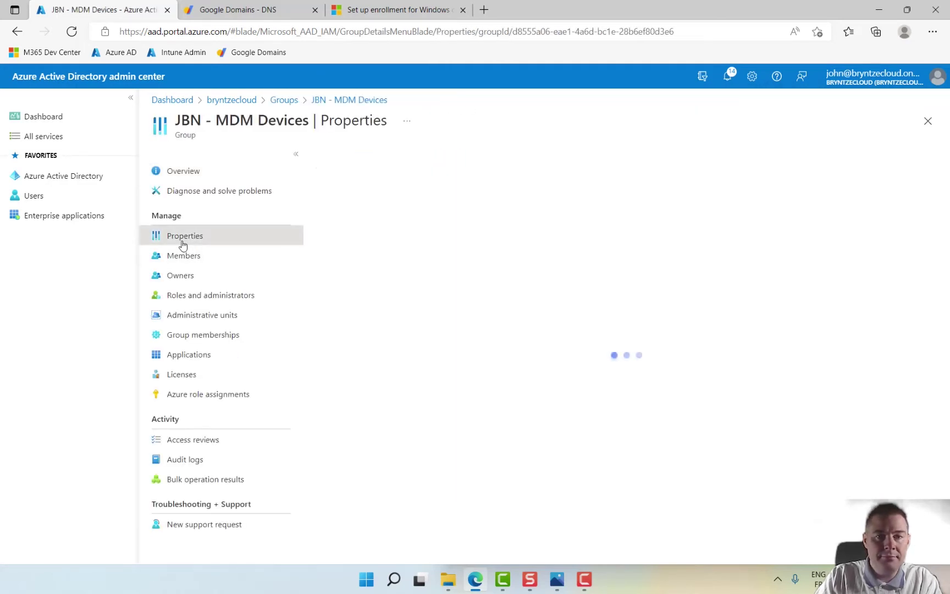
{"action": "key", "text": "BackSpace"}
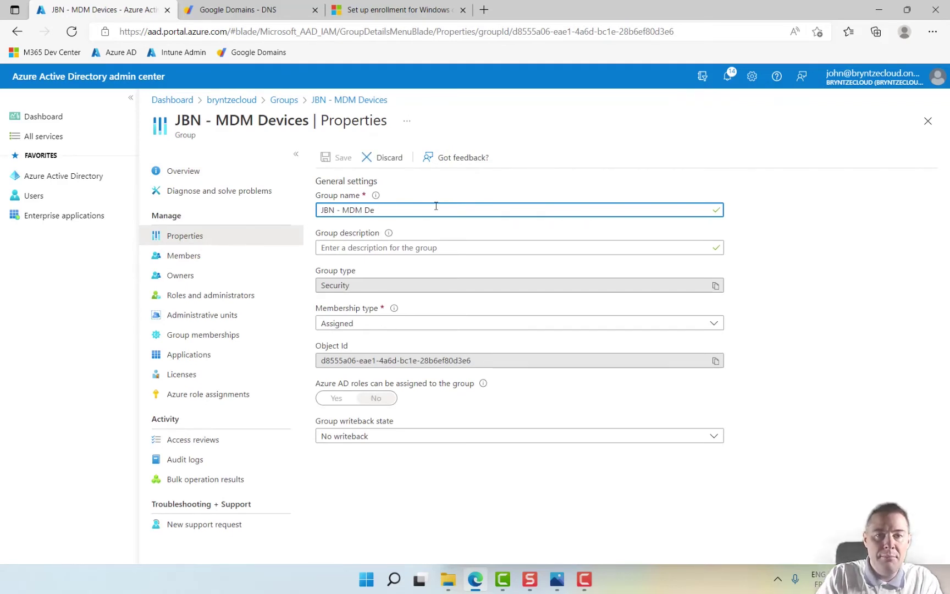
{"action": "type", "text": "Users"}
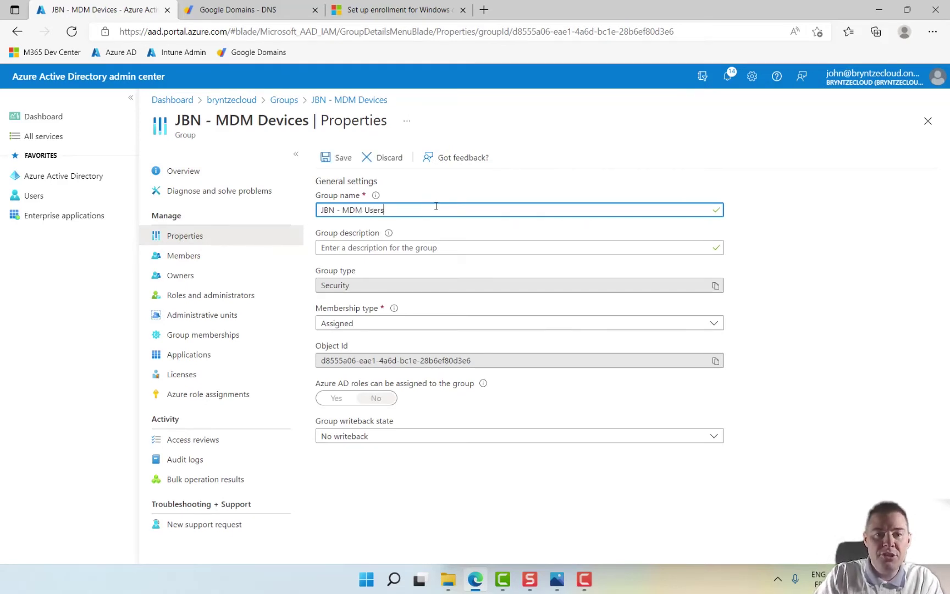
{"action": "left_click", "coordinate": [341, 158]}
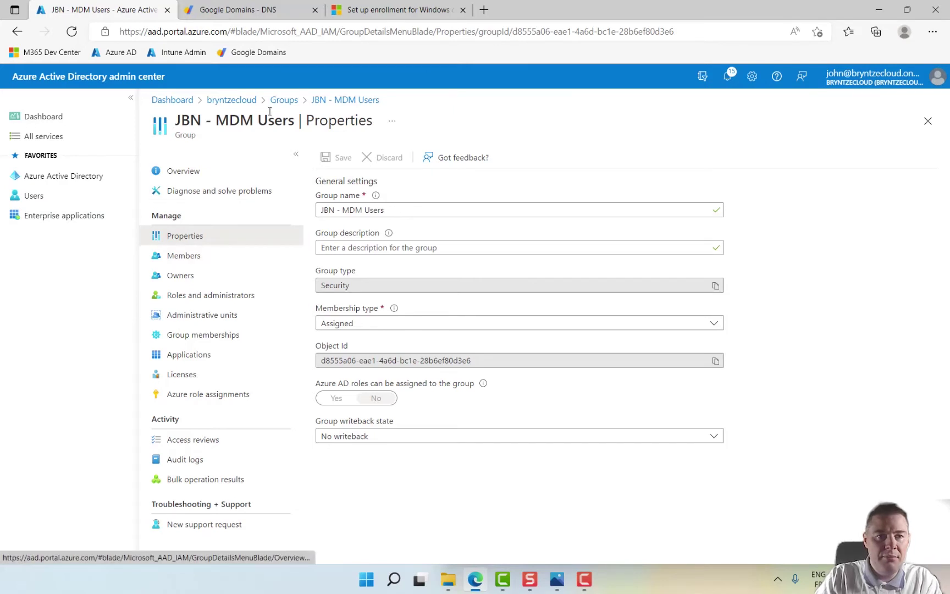
{"action": "left_click", "coordinate": [283, 100]}
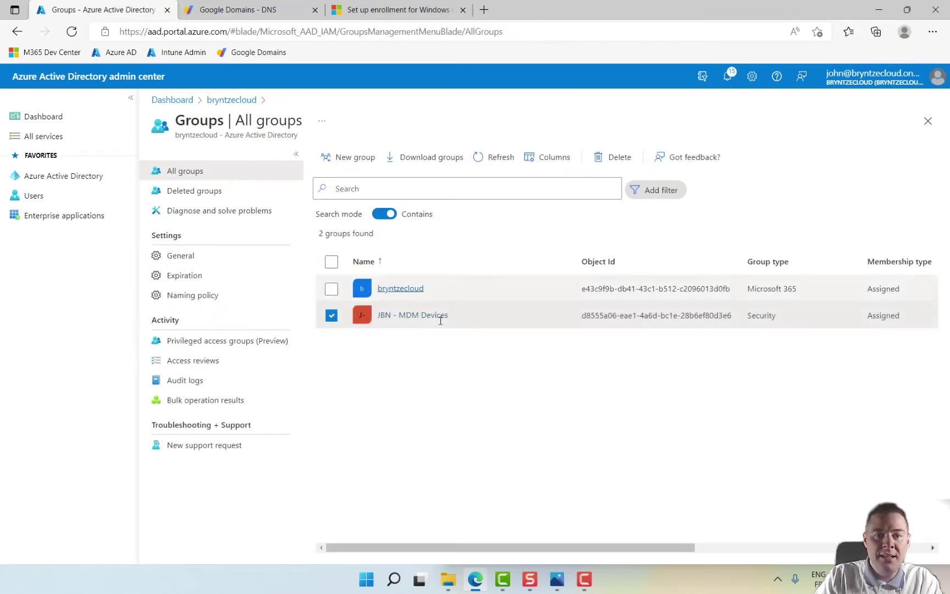
Create a new security group named 'JBN - MDM enrollment users'.
{"action": "left_click", "coordinate": [497, 159]}
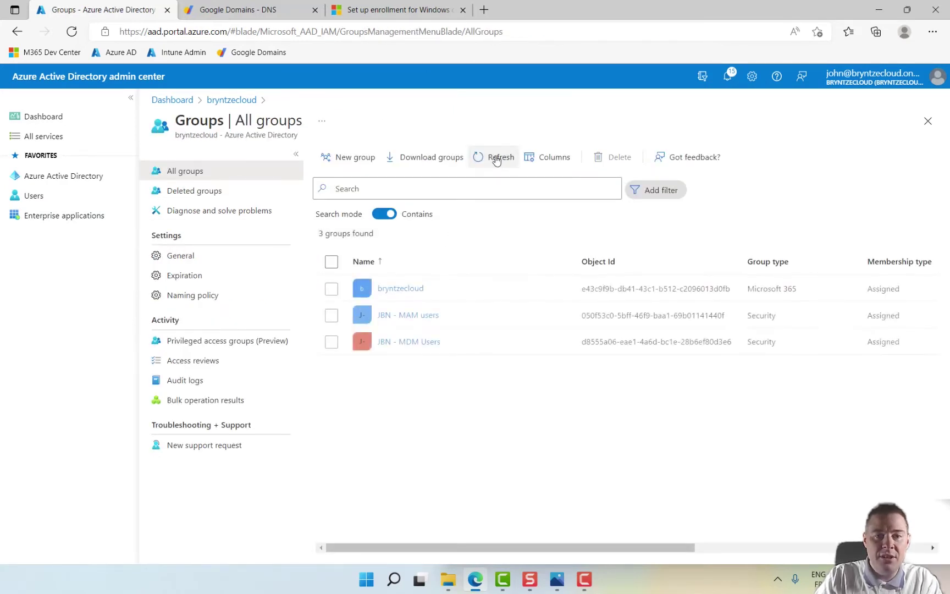
{"action": "left_click", "coordinate": [346, 159]}
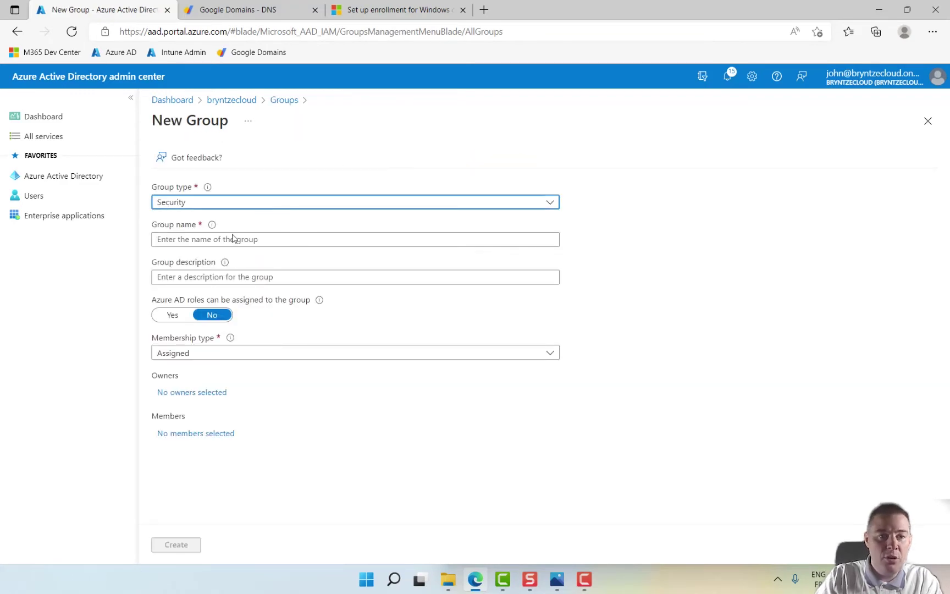
{"action": "left_click", "coordinate": [204, 243]}
{"action": "type", "text": "JBN"}
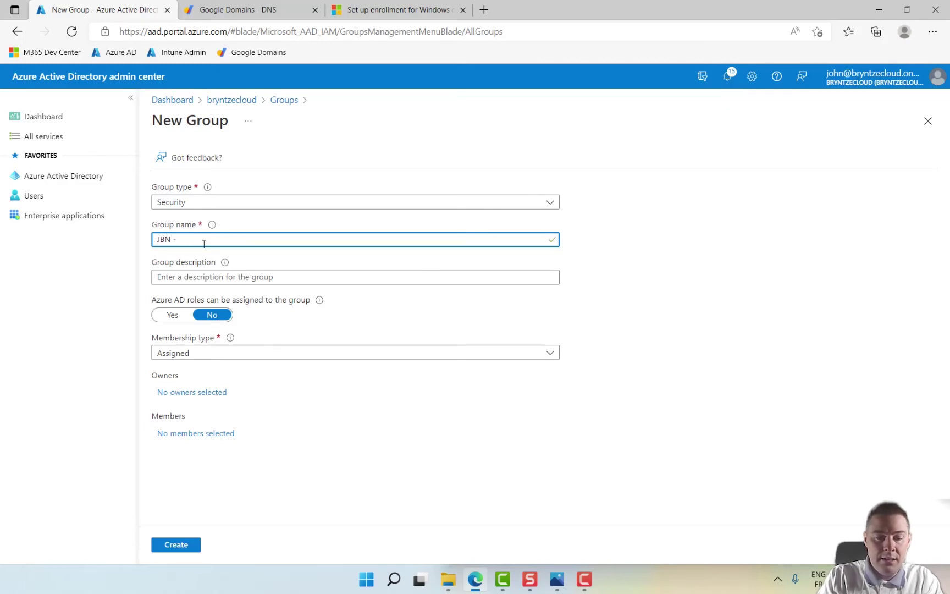
{"action": "type", "text": " - MDM De"}
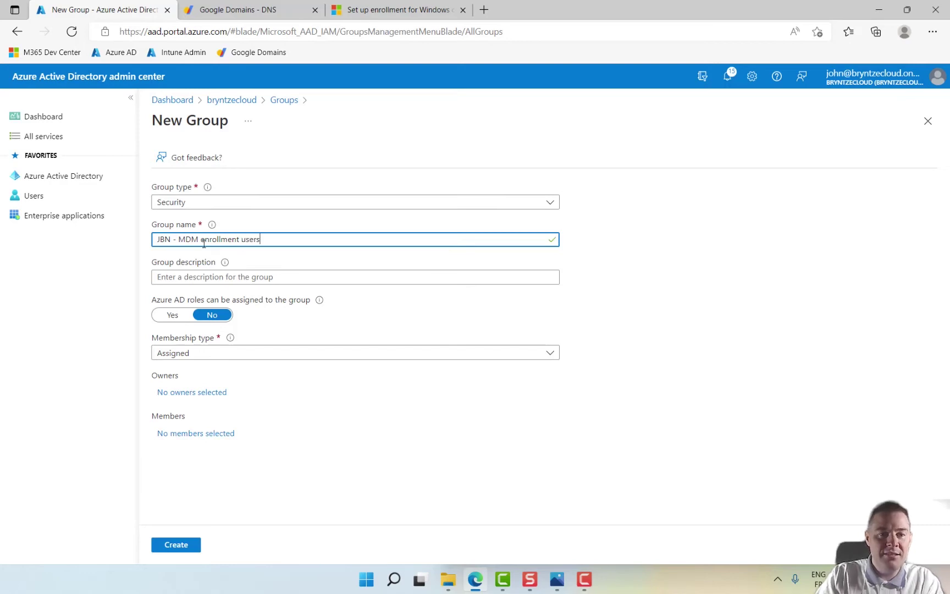
{"action": "left_click", "coordinate": [184, 545]}
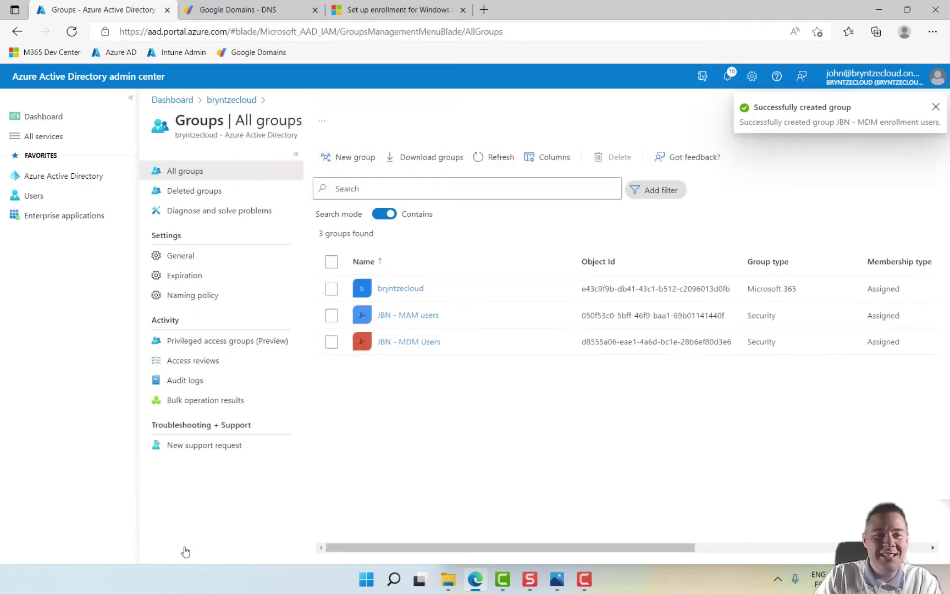
Refresh the groups list until the new group appears, then go to the directory overview.
{"action": "left_click", "coordinate": [496, 164]}
{"action": "left_click", "coordinate": [496, 164]}
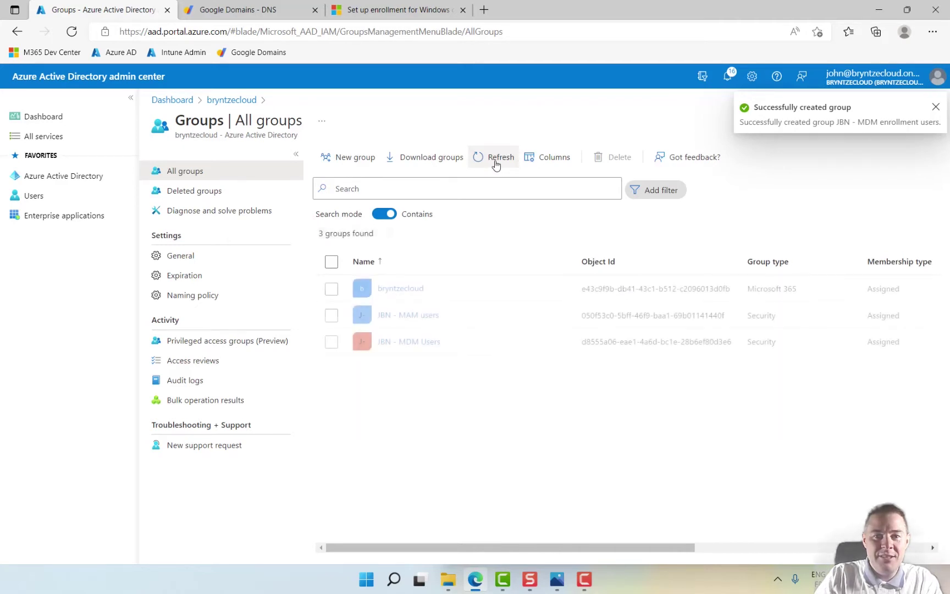
{"action": "left_click", "coordinate": [496, 164]}
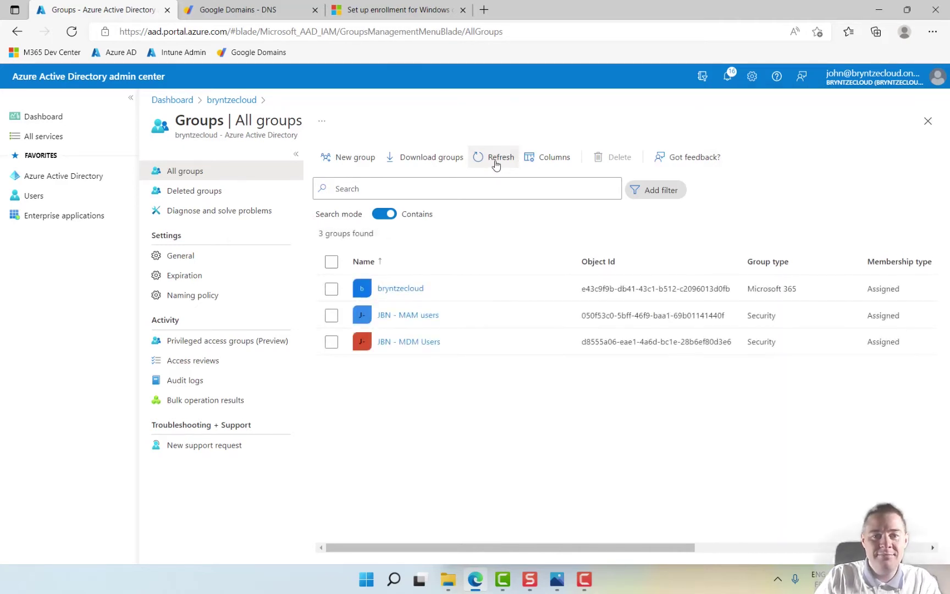
{"action": "left_click", "coordinate": [496, 163]}
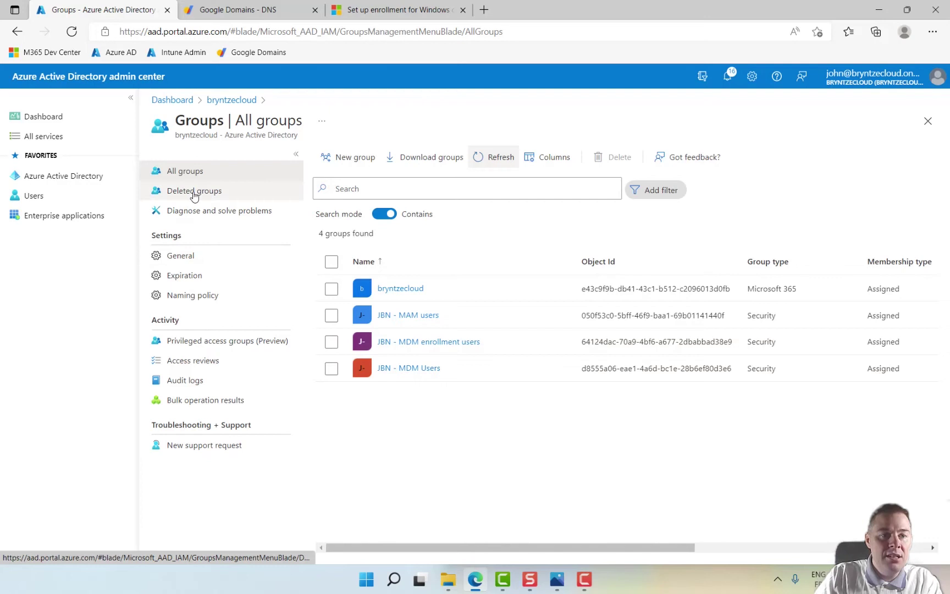
{"action": "left_click", "coordinate": [46, 179]}
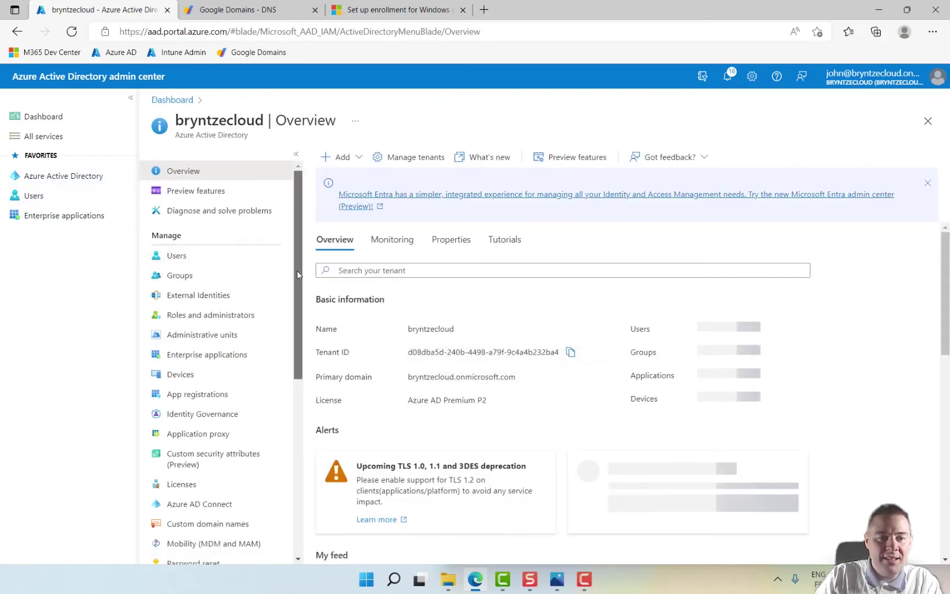
Limit Microsoft Intune's MDM user scope to the 'JBN - MDM Users' group.
{"action": "scroll", "coordinate": [297, 270], "scroll_direction": "down", "scroll_amount": 3}
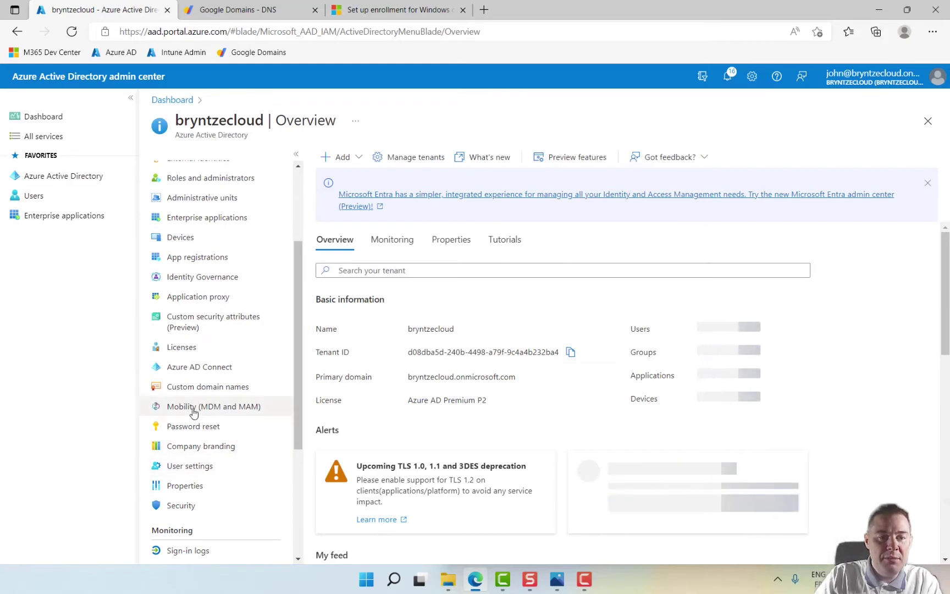
{"action": "left_click", "coordinate": [193, 411]}
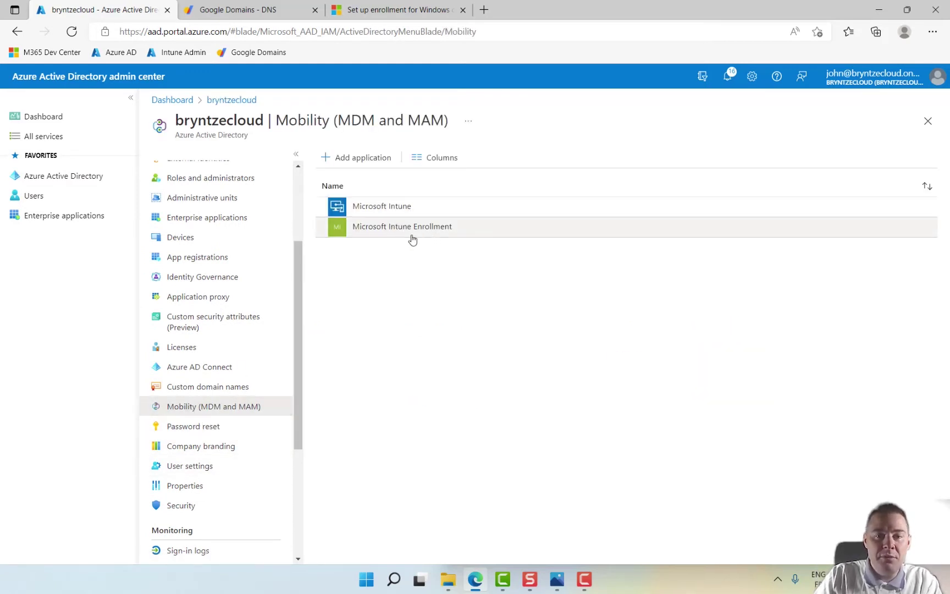
{"action": "left_click", "coordinate": [385, 215]}
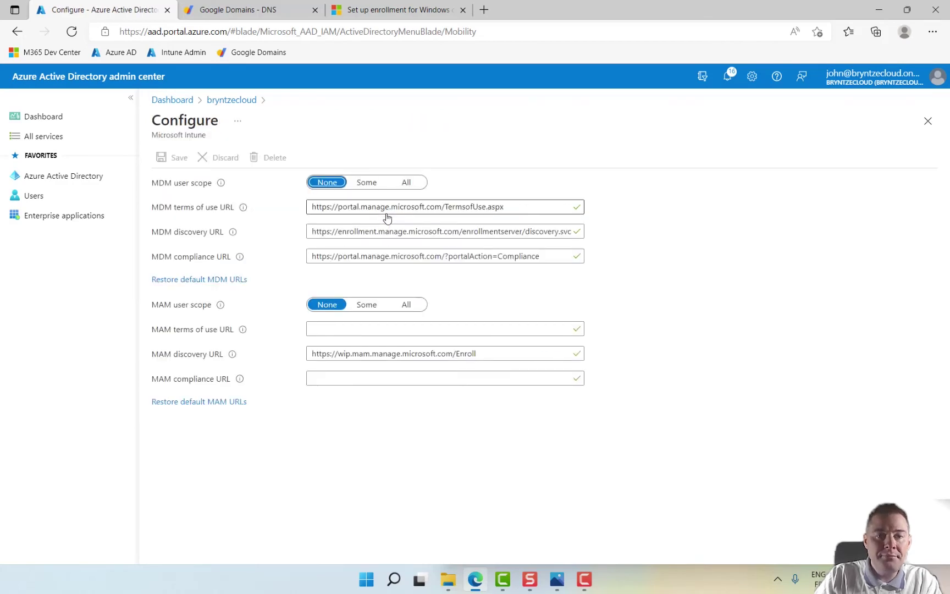
{"action": "left_click", "coordinate": [367, 183]}
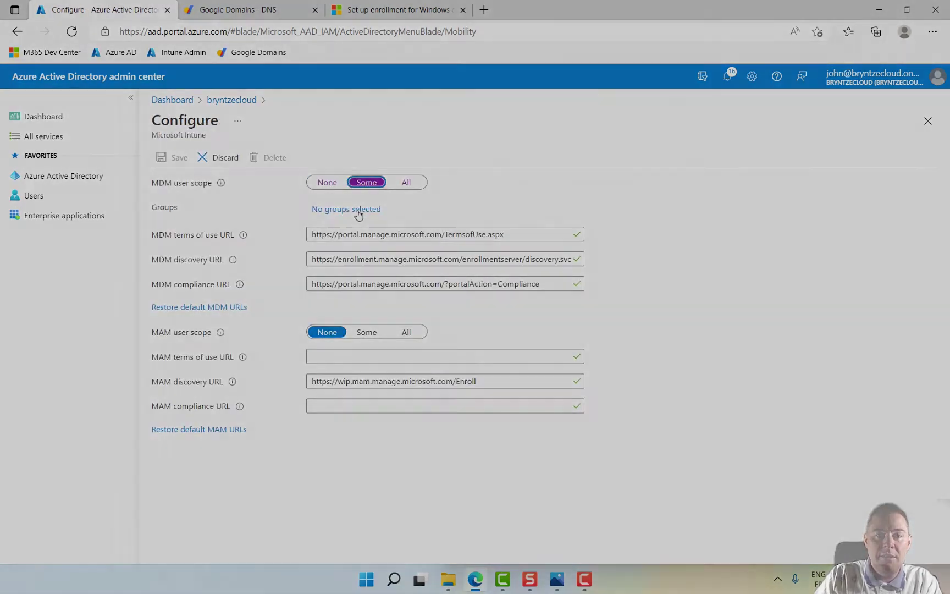
{"action": "left_click", "coordinate": [371, 210]}
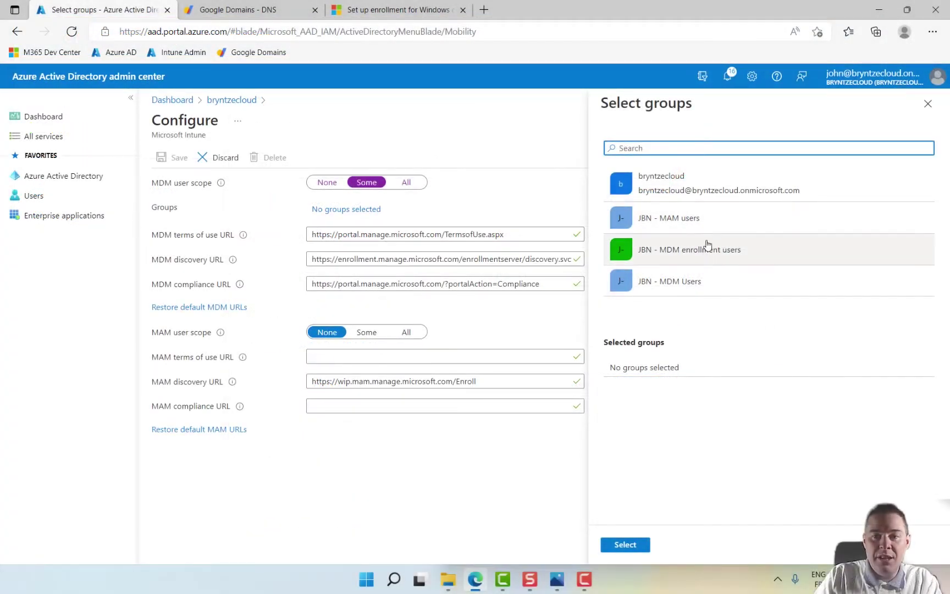
{"action": "left_click", "coordinate": [670, 279]}
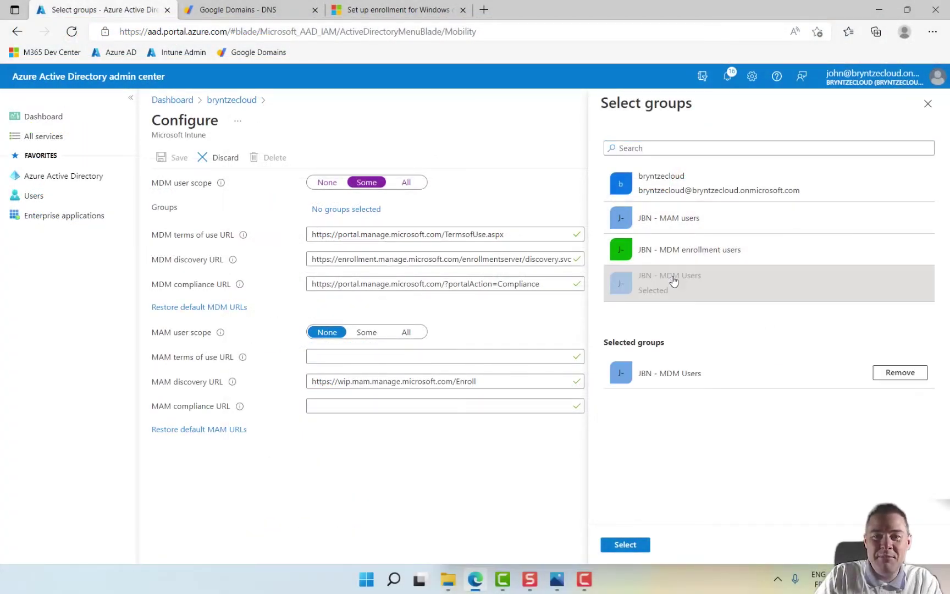
{"action": "left_click", "coordinate": [625, 545]}
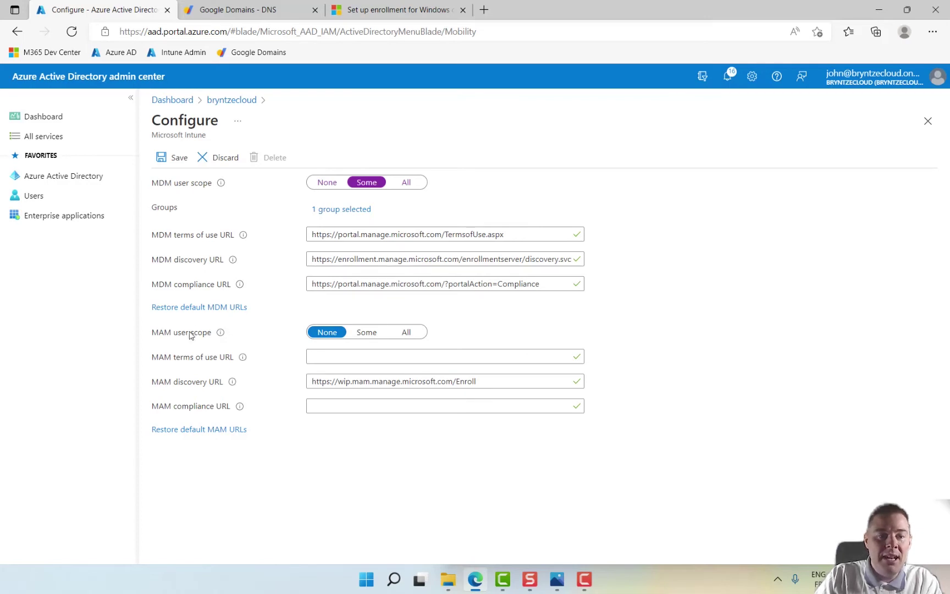
Limit the MAM user scope to 'JBN - MAM users' and save the Intune settings.
{"action": "left_click", "coordinate": [367, 332]}
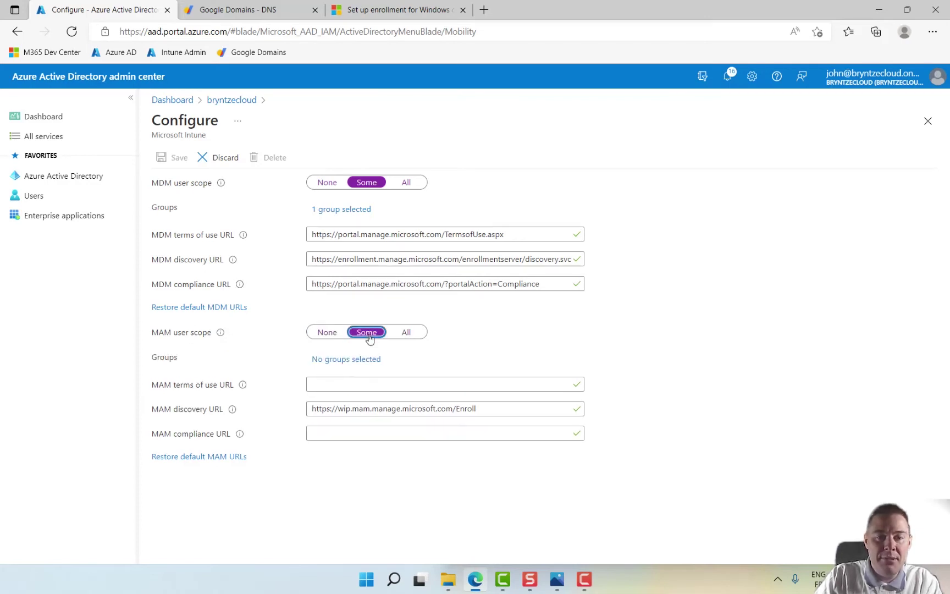
{"action": "left_click", "coordinate": [348, 361]}
{"action": "left_click", "coordinate": [665, 223]}
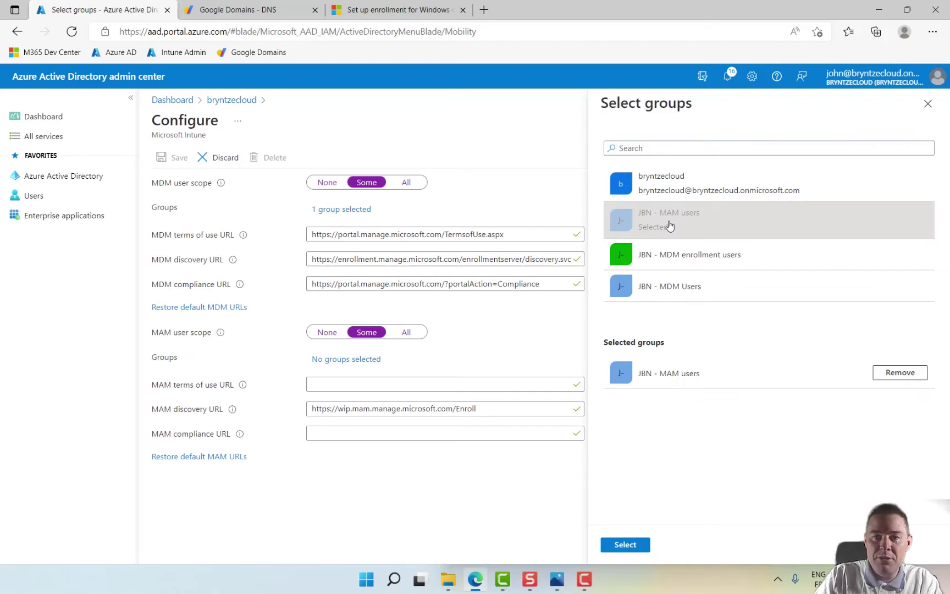
{"action": "left_click", "coordinate": [624, 545]}
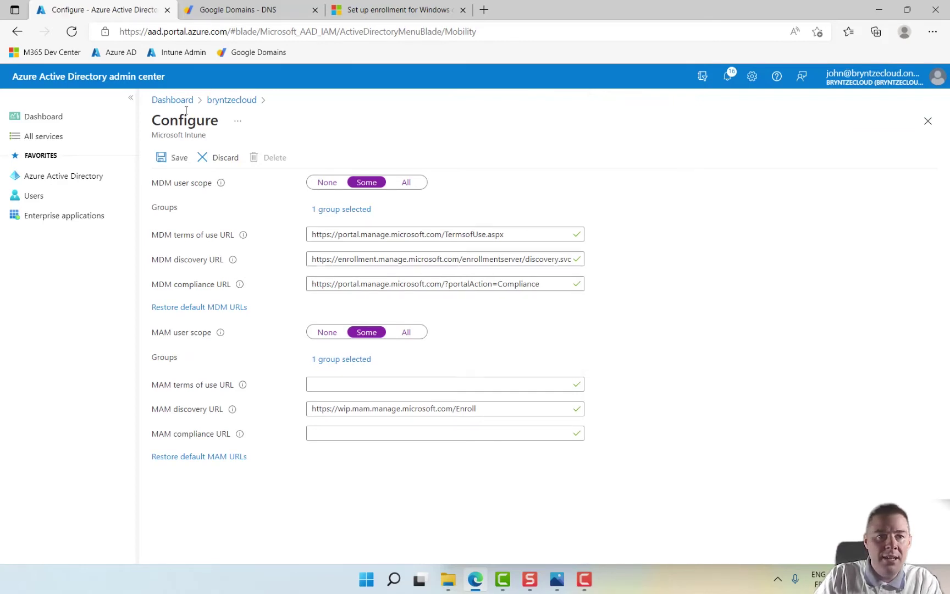
{"action": "left_click", "coordinate": [164, 159]}
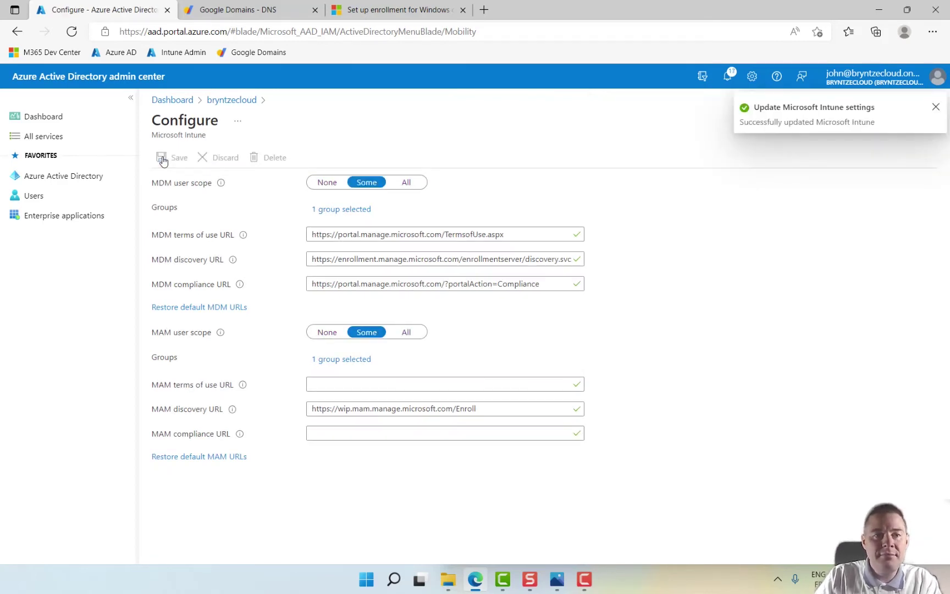
{"action": "left_click", "coordinate": [230, 99]}
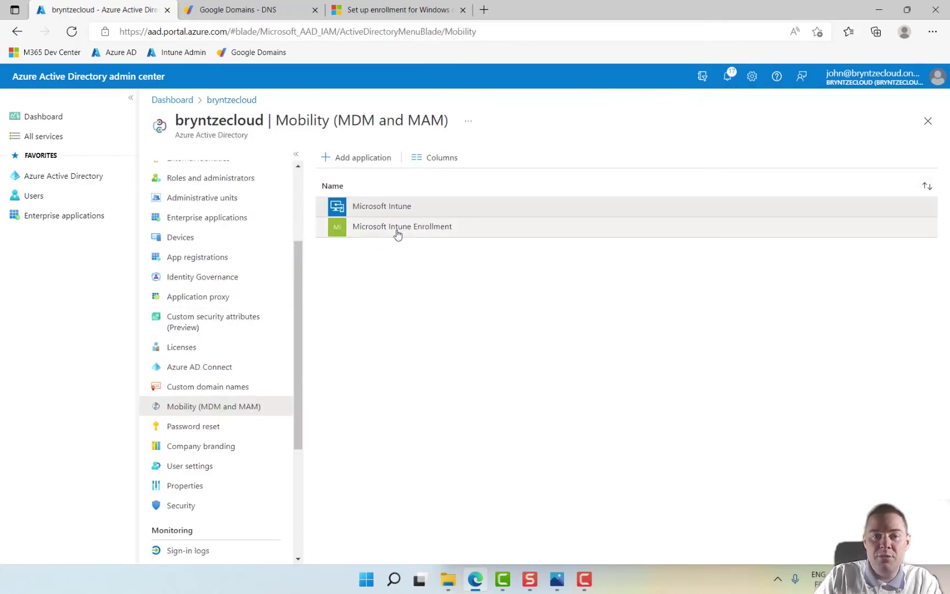
Limit Microsoft Intune Enrollment's MDM user scope to 'JBN - MDM enrollment users' and save.
{"action": "left_click", "coordinate": [397, 235]}
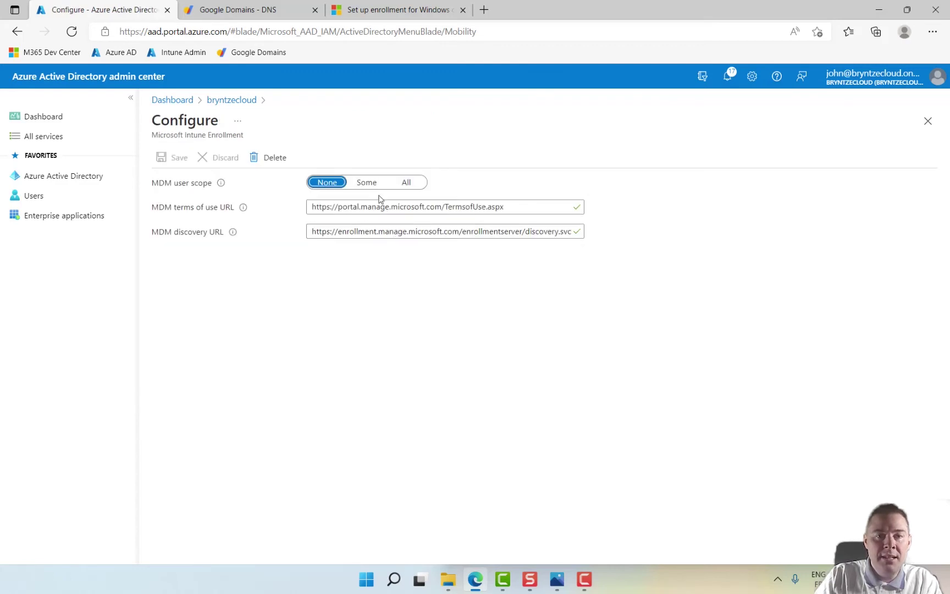
{"action": "left_click", "coordinate": [366, 184]}
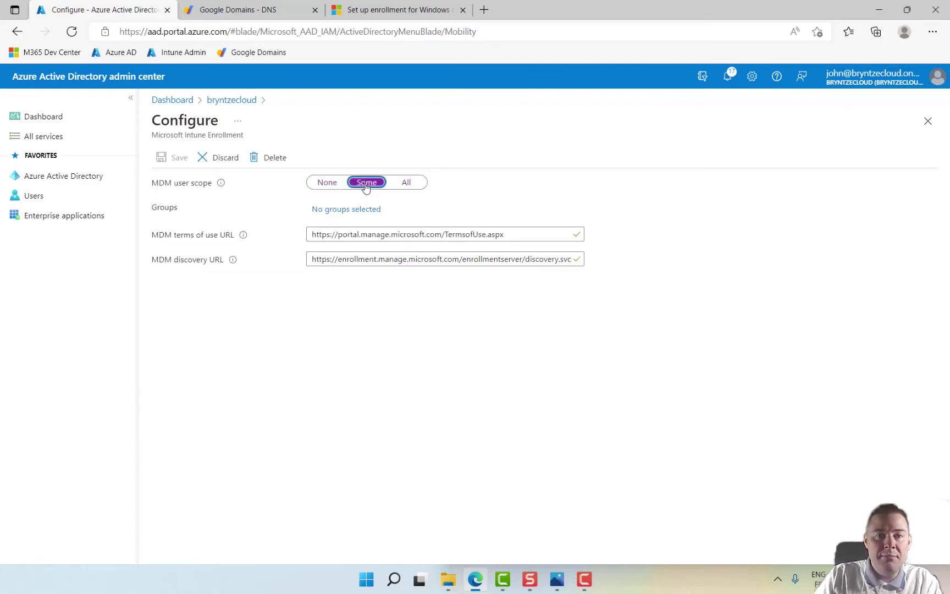
{"action": "left_click", "coordinate": [335, 211]}
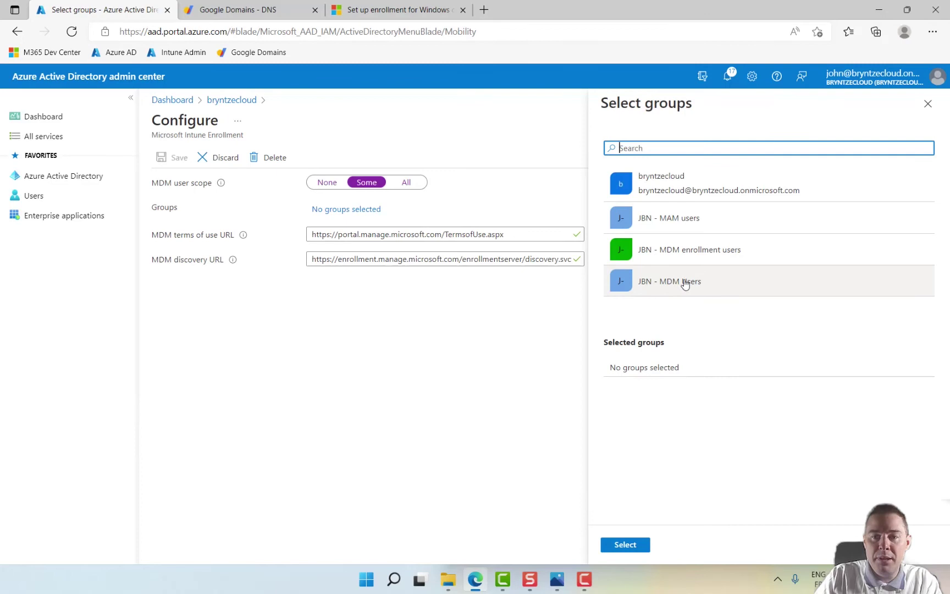
{"action": "left_click", "coordinate": [672, 252]}
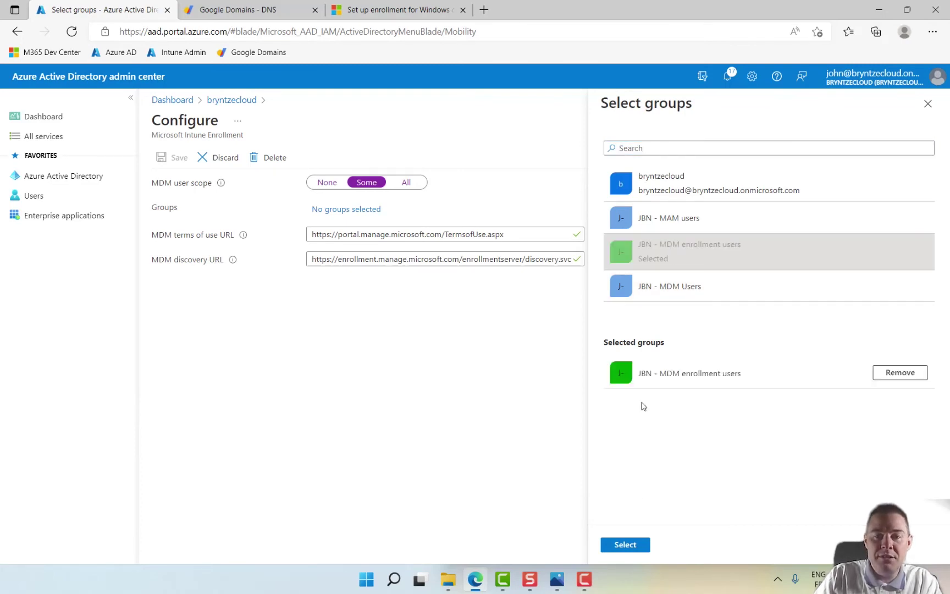
{"action": "left_click", "coordinate": [625, 544]}
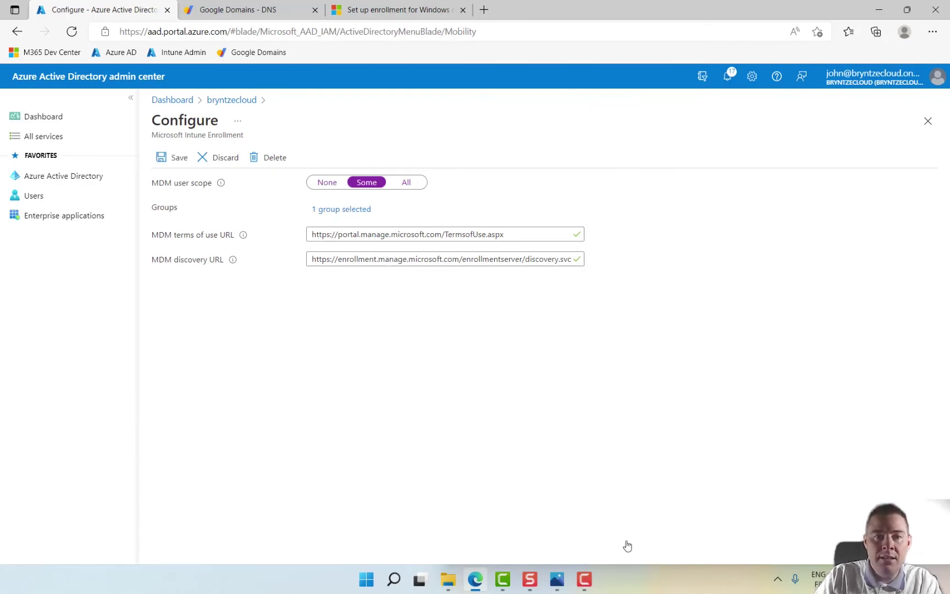
{"action": "left_click", "coordinate": [174, 158]}
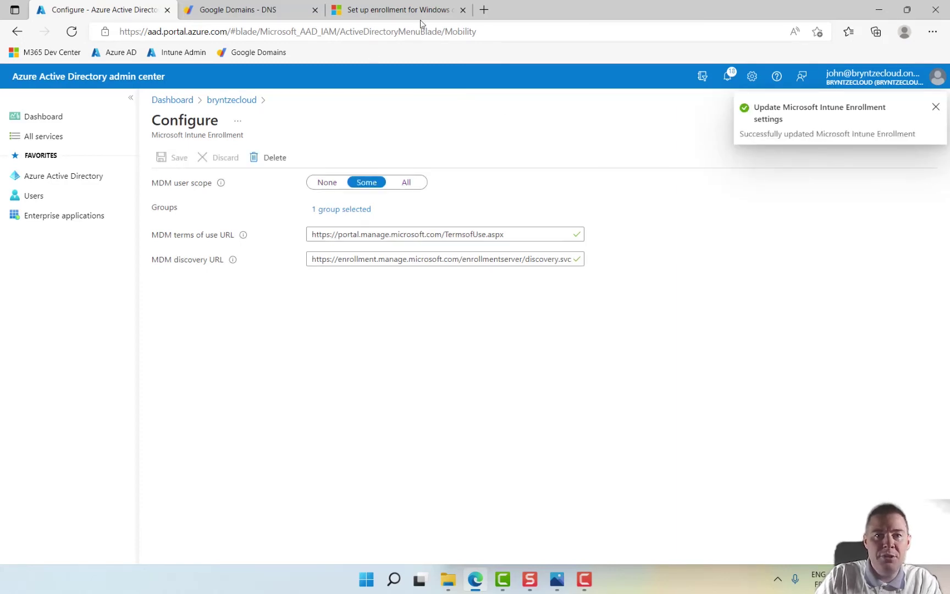
{"action": "left_click", "coordinate": [407, 11]}
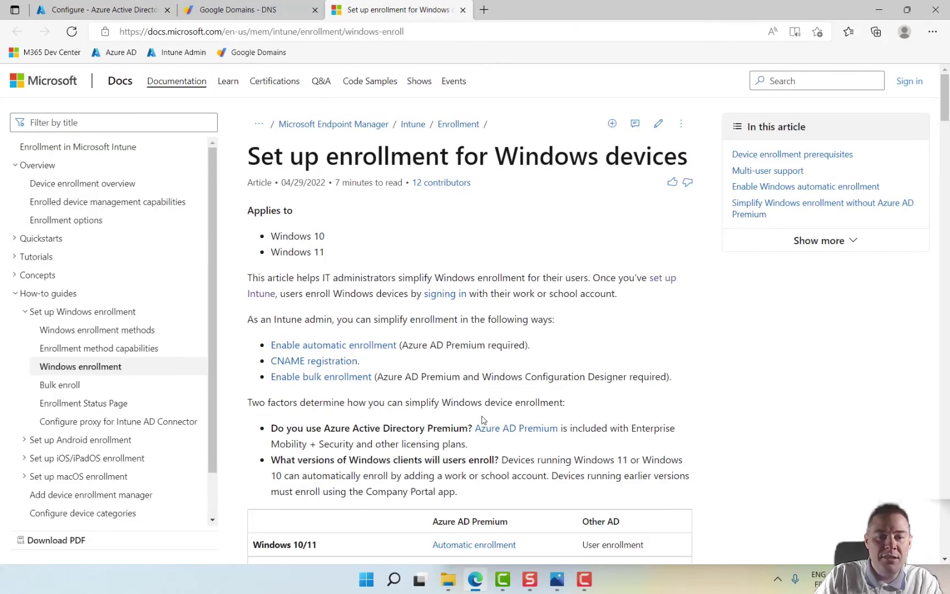
Find the 'Step 1: Create CNAME' table and select the EnterpriseEnrollment host name.
{"action": "scroll", "coordinate": [482, 420], "scroll_direction": "down", "scroll_amount": 1}
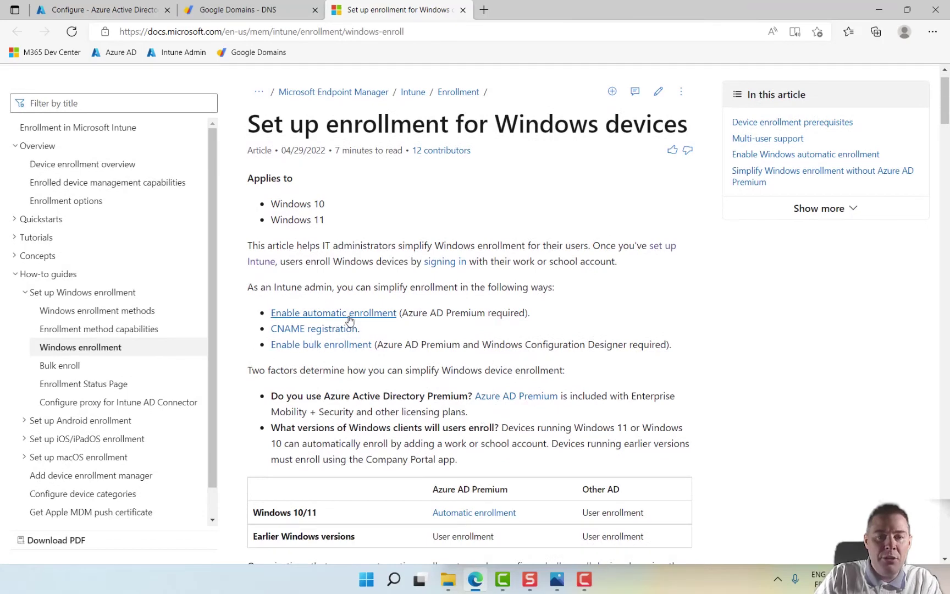
{"action": "left_click", "coordinate": [349, 319]}
{"action": "scroll", "coordinate": [477, 500], "scroll_direction": "down", "scroll_amount": 1}
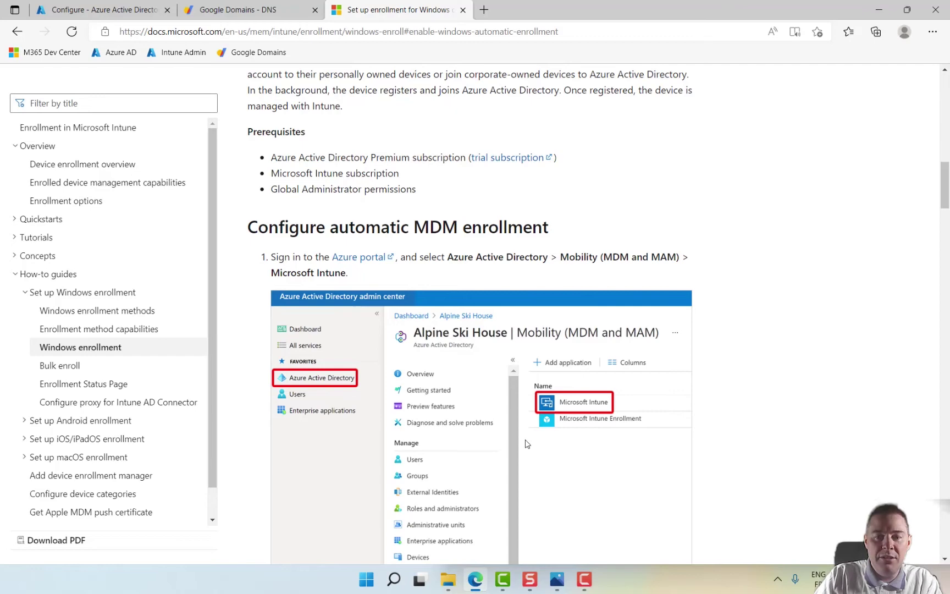
{"action": "scroll", "coordinate": [525, 439], "scroll_direction": "down", "scroll_amount": 12}
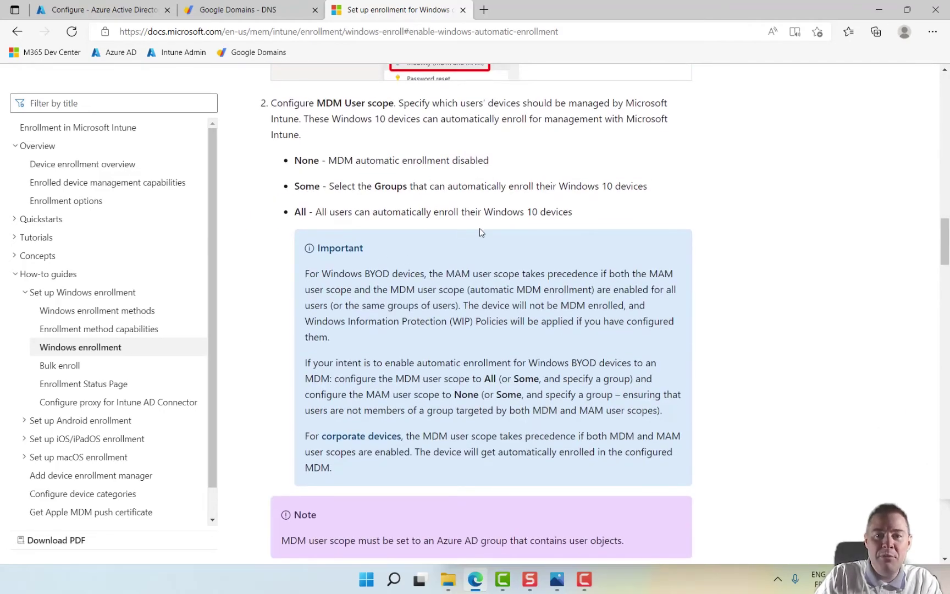
{"action": "scroll", "coordinate": [437, 395], "scroll_direction": "down", "scroll_amount": 9}
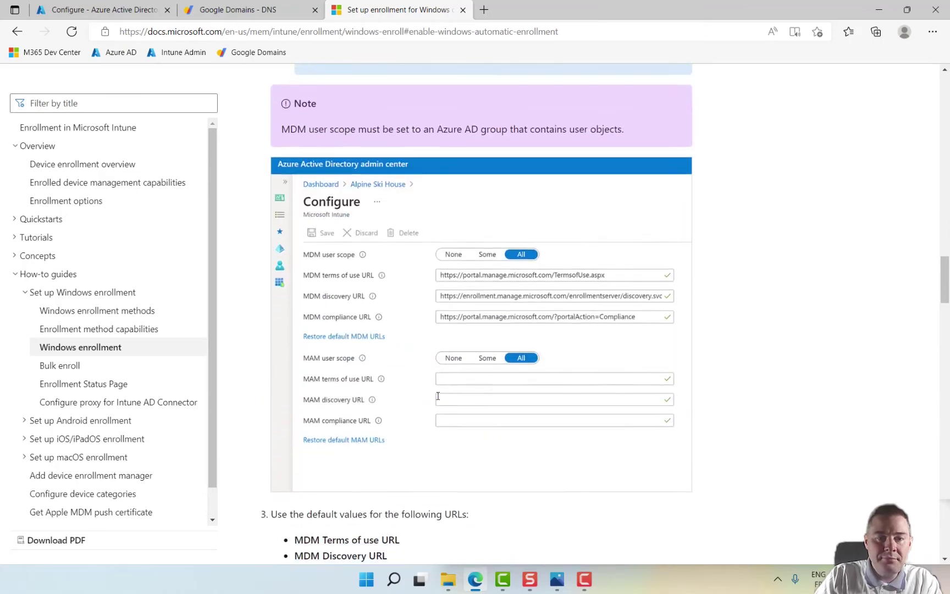
{"action": "scroll", "coordinate": [438, 396], "scroll_direction": "down", "scroll_amount": 10}
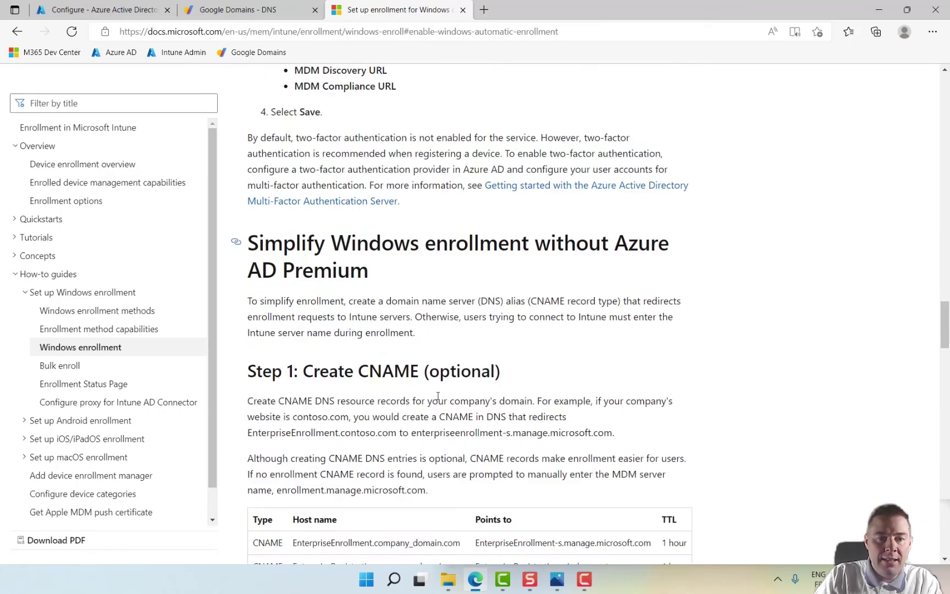
{"action": "scroll", "coordinate": [438, 396], "scroll_direction": "down", "scroll_amount": 3}
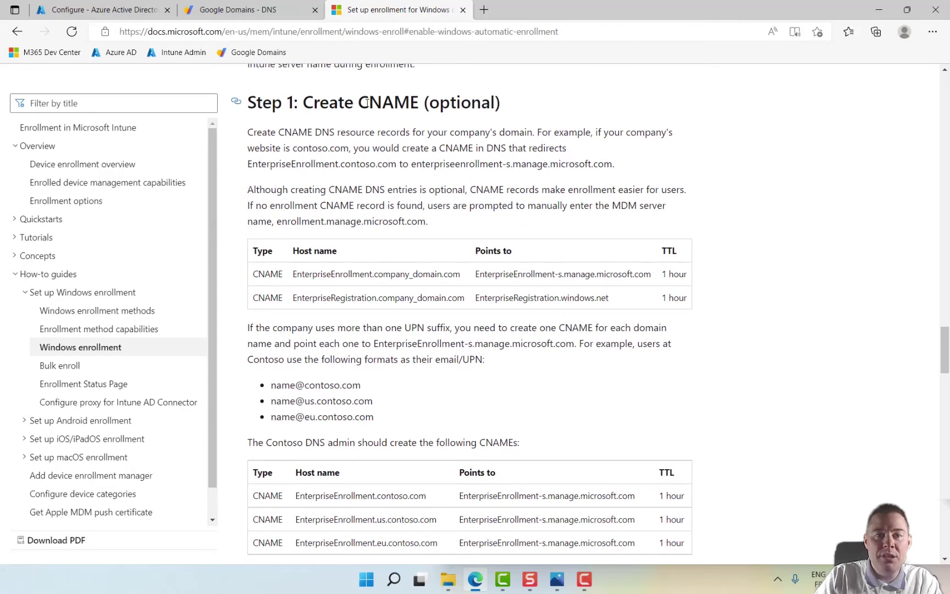
{"action": "left_click_drag", "start_coordinate": [358, 104], "coordinate": [419, 105]}
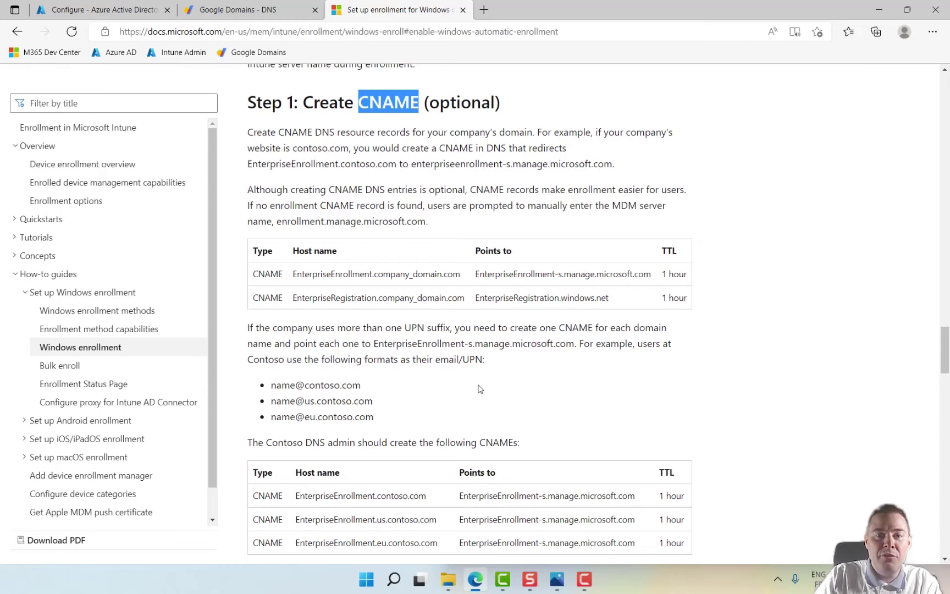
{"action": "scroll", "coordinate": [434, 395], "scroll_direction": "down", "scroll_amount": 1}
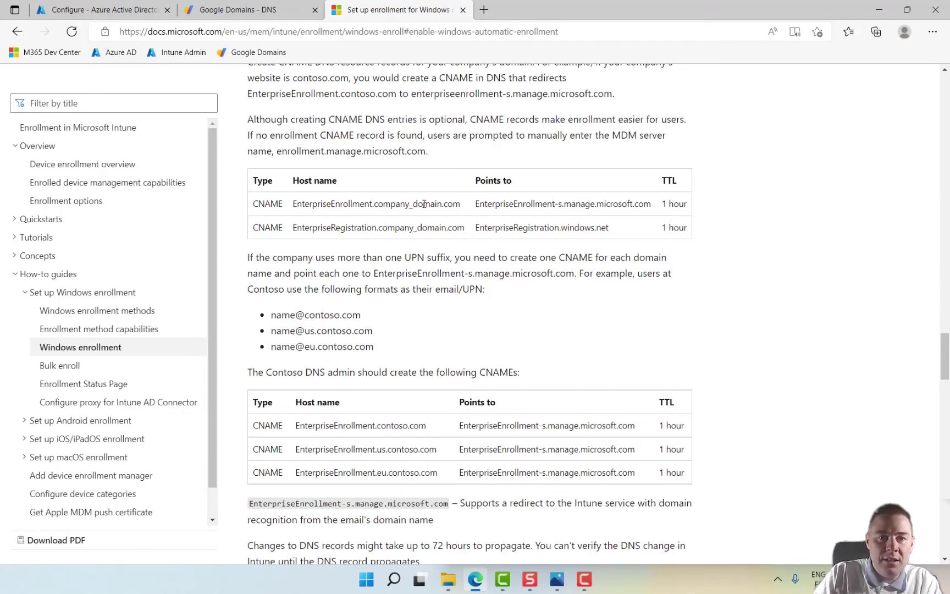
{"action": "left_click_drag", "start_coordinate": [373, 205], "coordinate": [289, 206]}
{"action": "key", "text": "ctrl+c"}
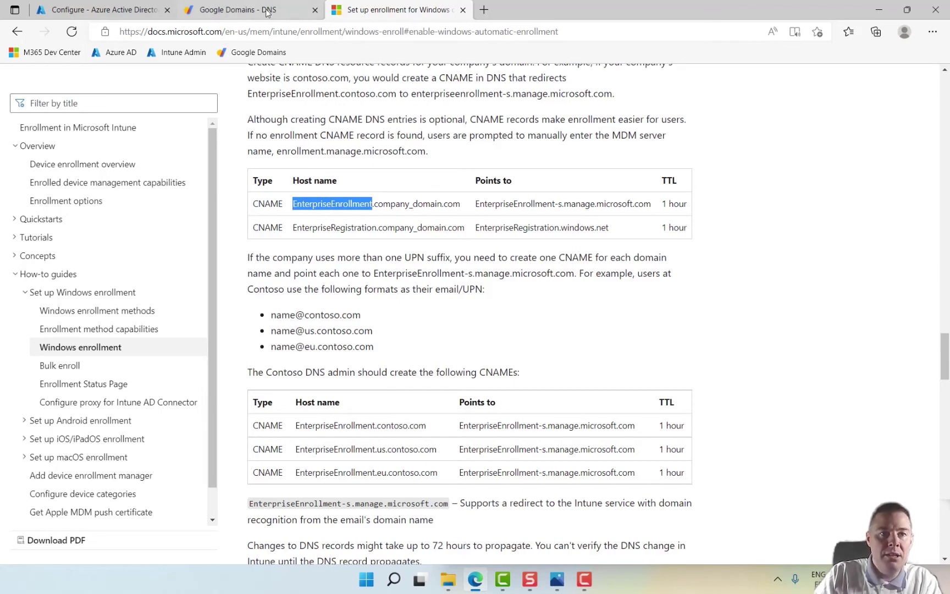
Add a new CNAME record for bryntze.cloud in Google Domains with host name EnterpriseEnrollment.
{"action": "left_click", "coordinate": [251, 12]}
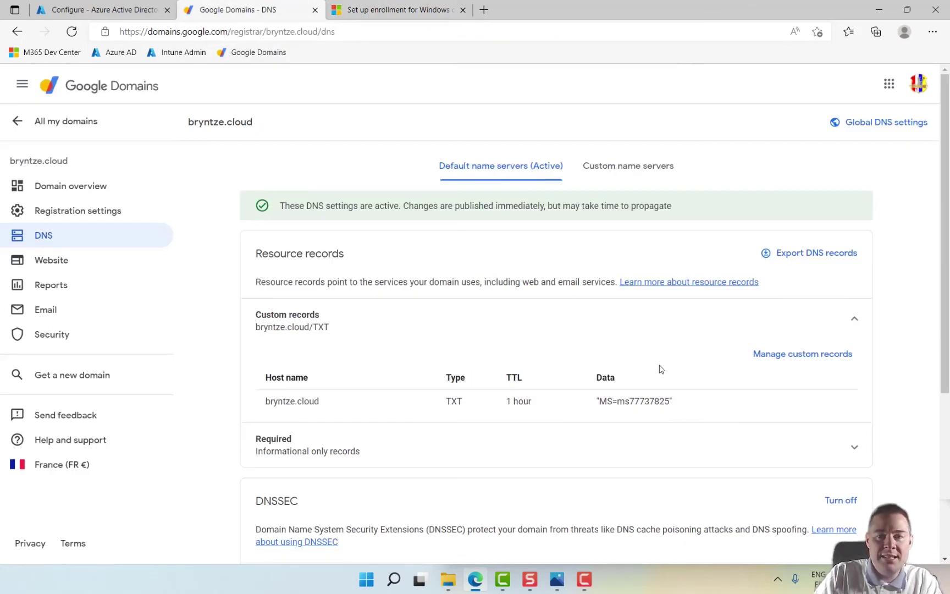
{"action": "left_click", "coordinate": [785, 355]}
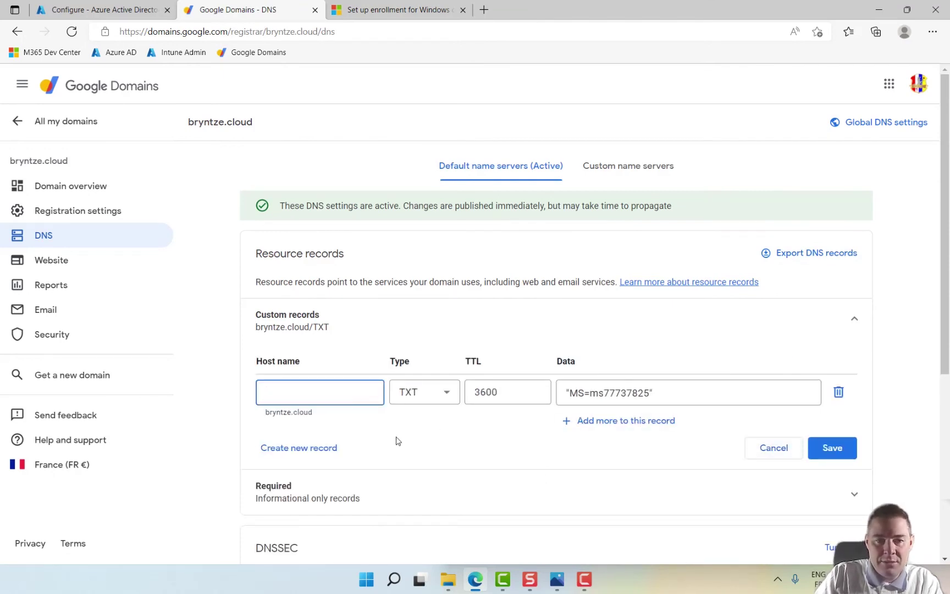
{"action": "left_click", "coordinate": [323, 454]}
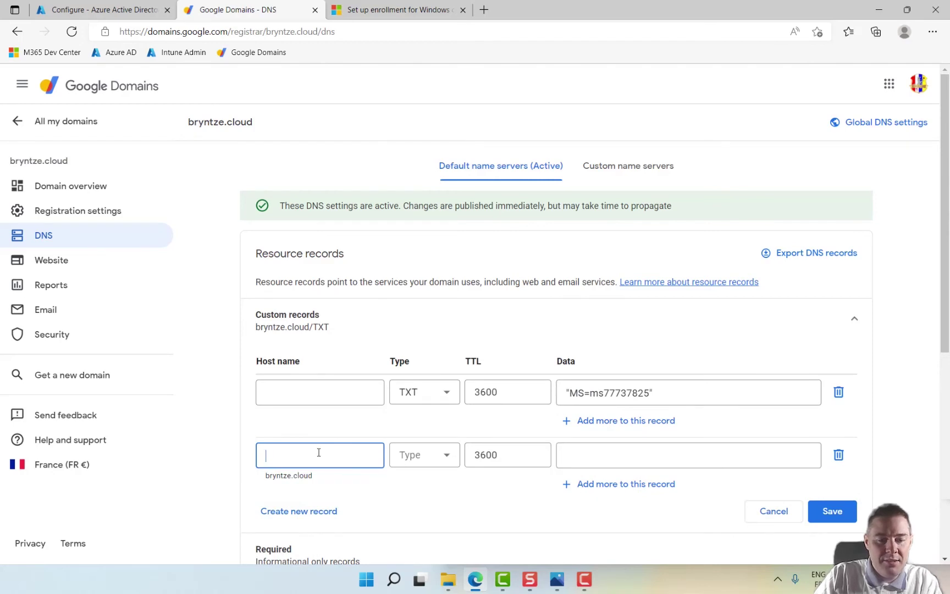
{"action": "key", "text": "ctrl+v"}
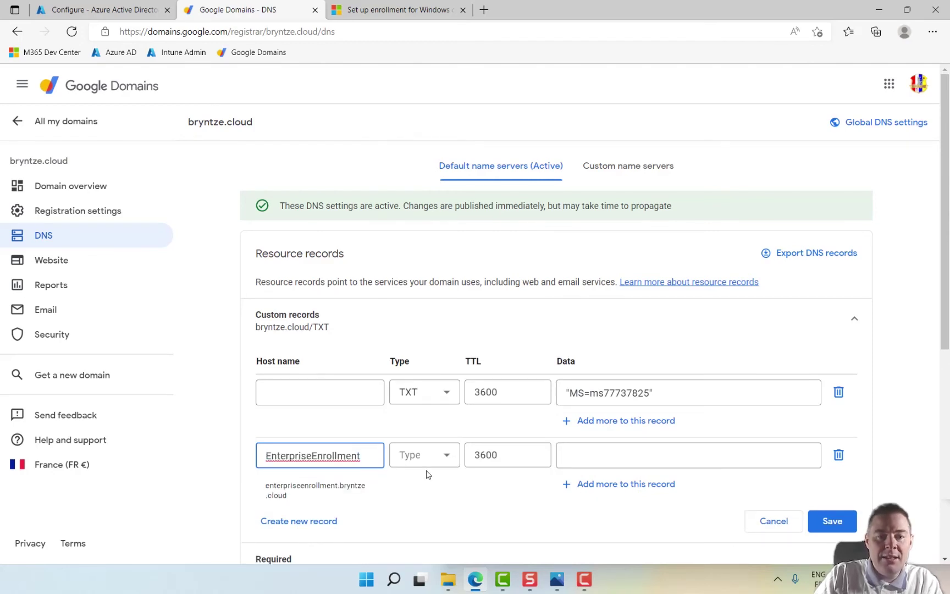
{"action": "left_click", "coordinate": [444, 456]}
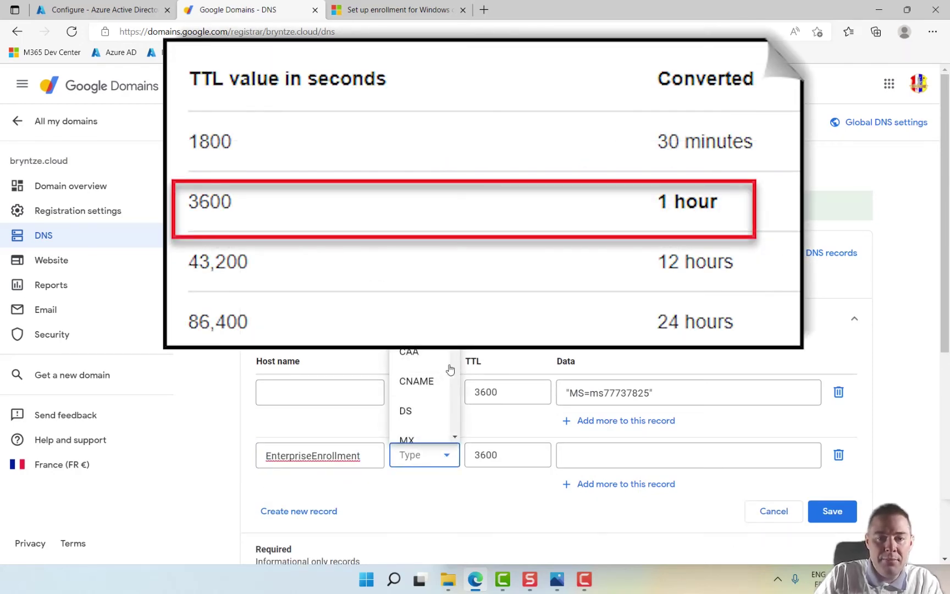
{"action": "left_click", "coordinate": [424, 382]}
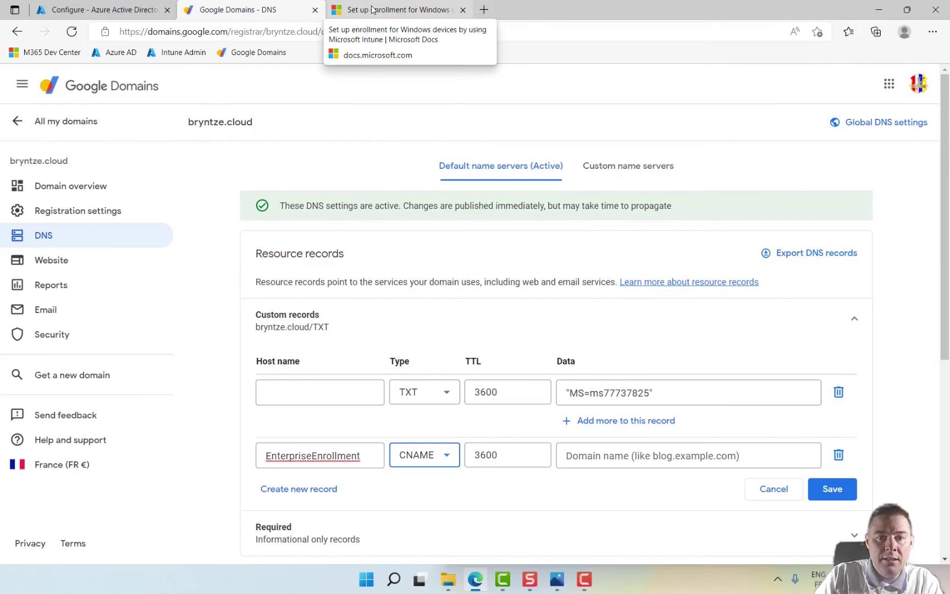
Set the record's data to EnterpriseEnrollment-s.manage.microsoft.com from the docs and start another record row.
{"action": "left_click", "coordinate": [372, 9]}
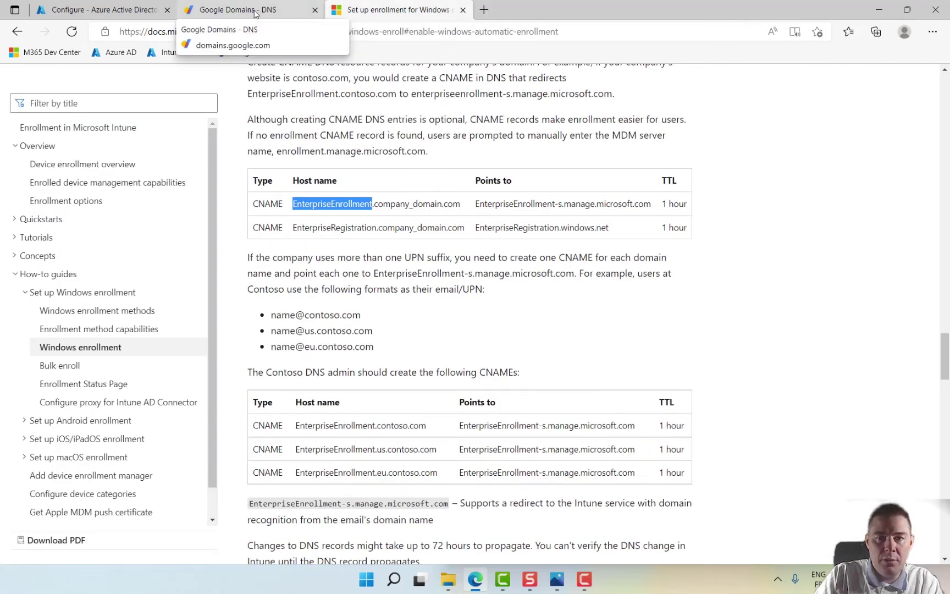
{"action": "left_click_drag", "start_coordinate": [651, 204], "coordinate": [482, 198]}
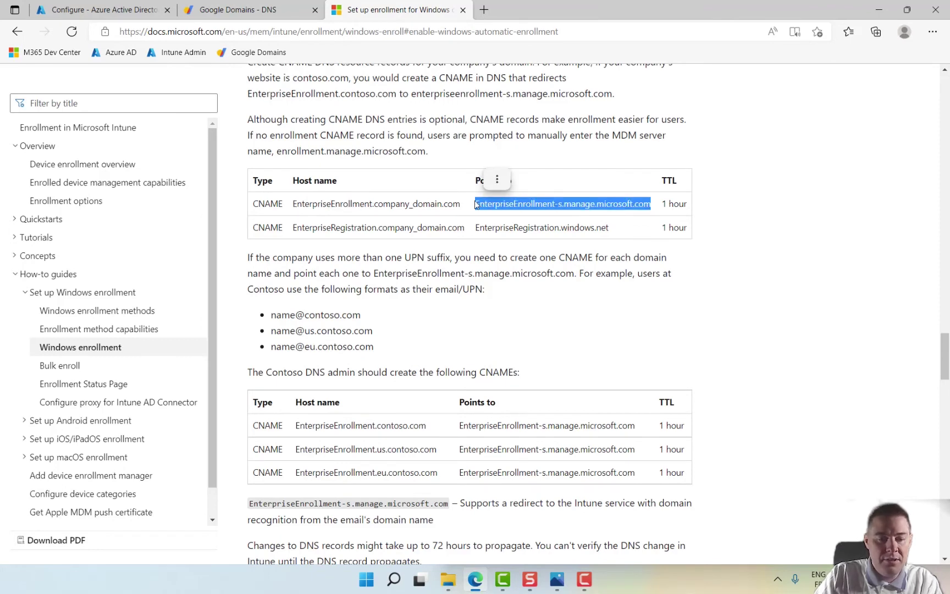
{"action": "left_click", "coordinate": [240, 11]}
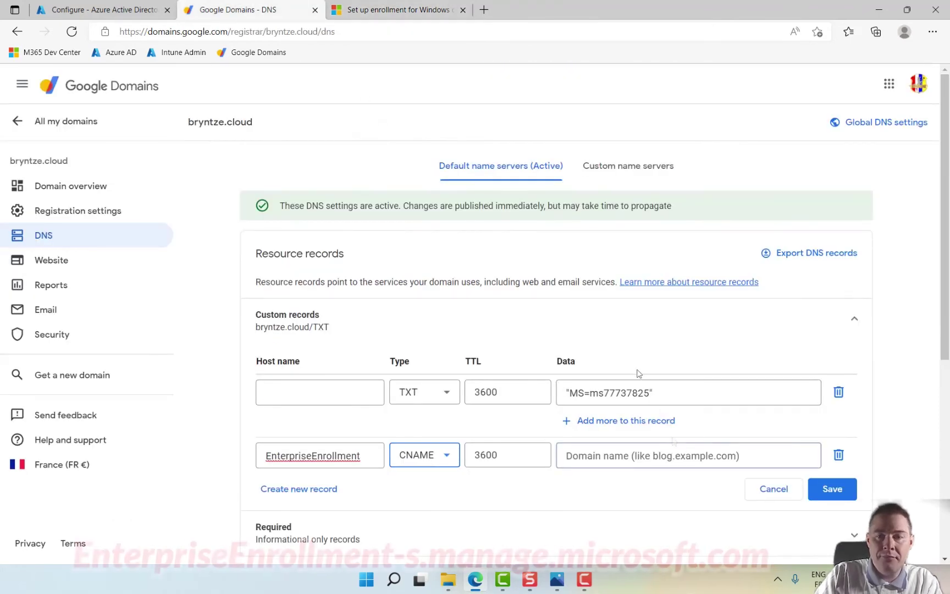
{"action": "left_click", "coordinate": [613, 461]}
{"action": "type", "text": "EnterpriseEnrollment-s.manage.microsoft.com"}
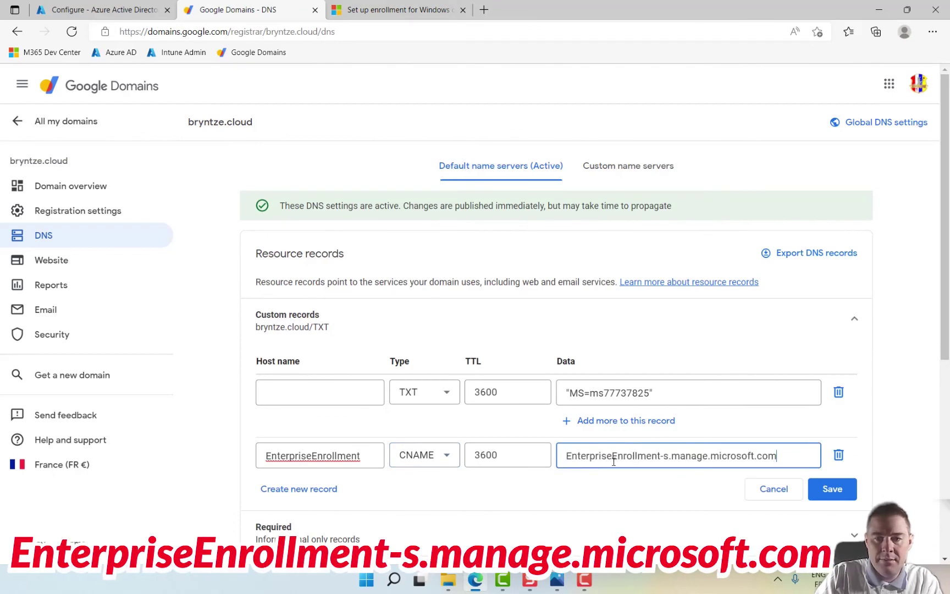
{"action": "left_click", "coordinate": [309, 489]}
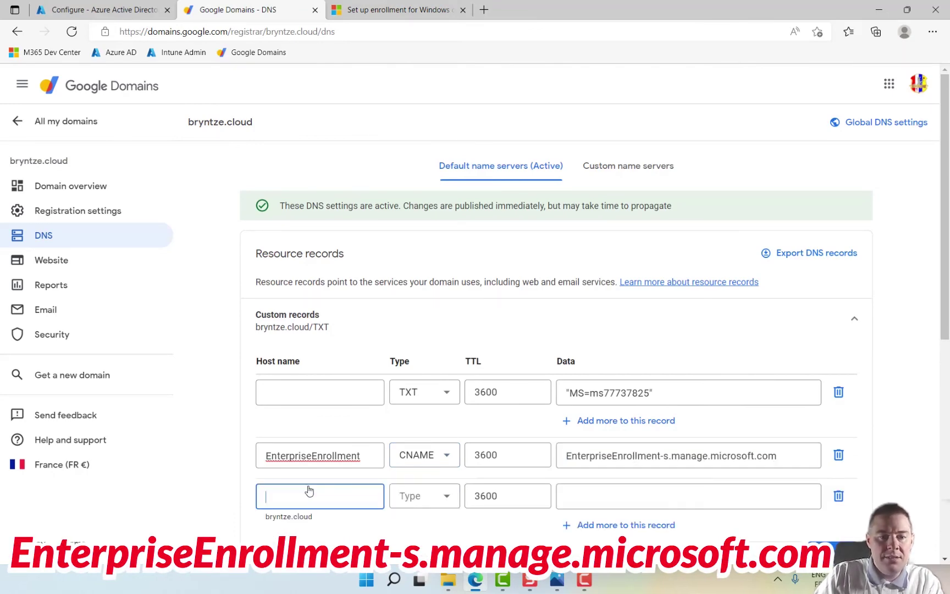
Make the new record a CNAME with host name EnterpriseRegistration, copied from the docs.
{"action": "left_click", "coordinate": [365, 11]}
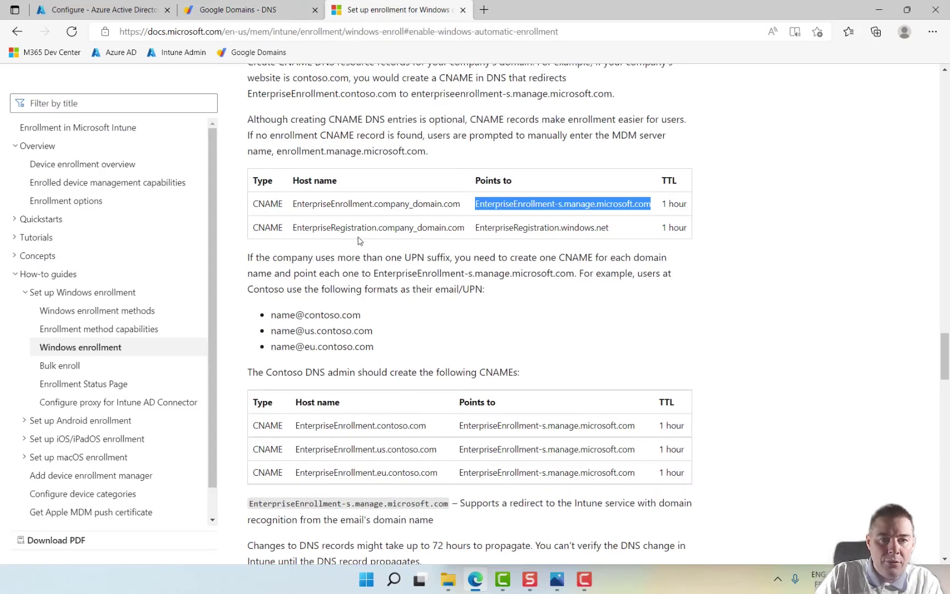
{"action": "left_click_drag", "start_coordinate": [376, 229], "coordinate": [286, 228]}
{"action": "key", "text": "ctrl+c"}
{"action": "left_click", "coordinate": [274, 11]}
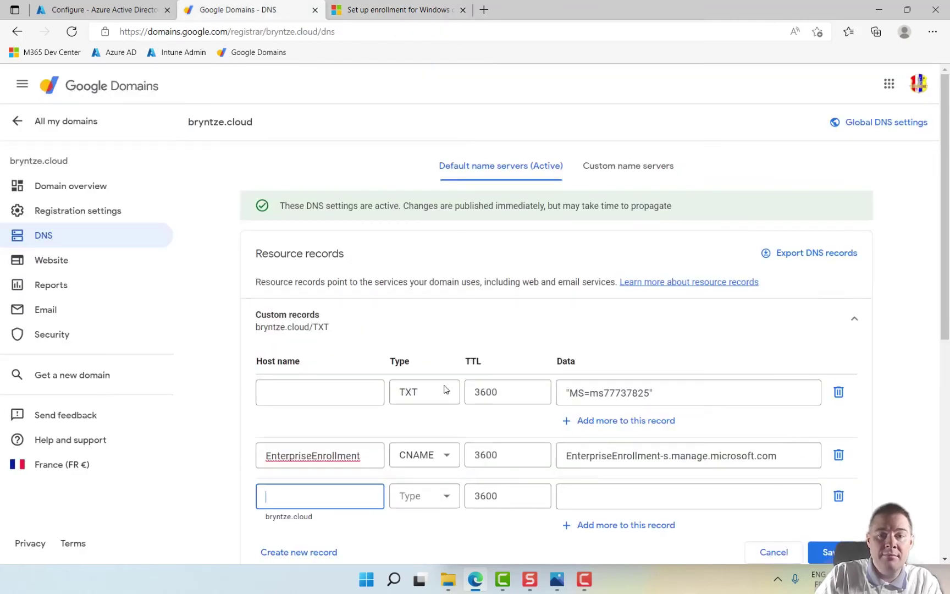
{"action": "key", "text": "ctrl+v"}
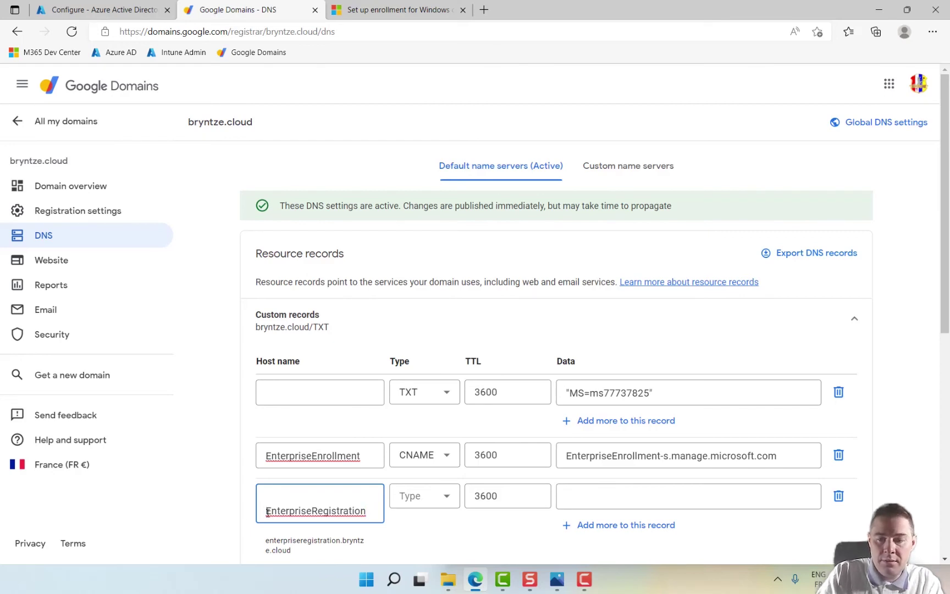
{"action": "key", "text": "BackSpace"}
{"action": "left_click", "coordinate": [449, 496]}
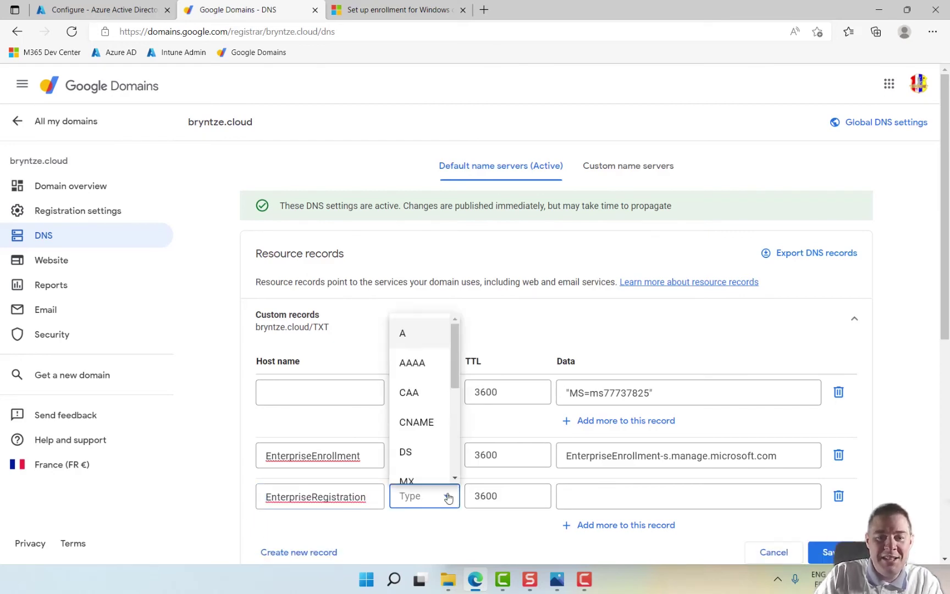
{"action": "left_click", "coordinate": [428, 423]}
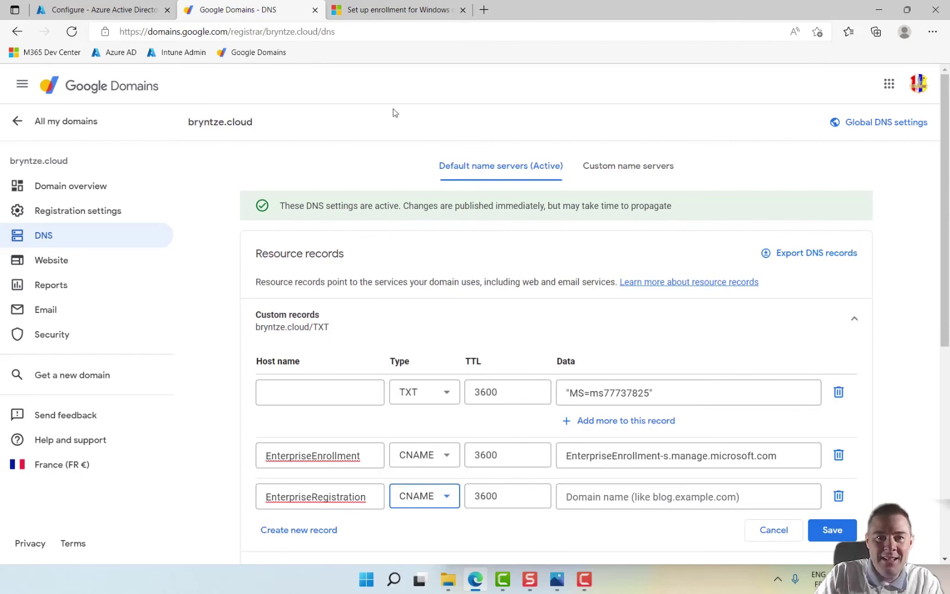
Set the EnterpriseRegistration record's data to EnterpriseRegistration.windows.net, copied from the docs' CNAME table.
{"action": "left_click", "coordinate": [396, 10]}
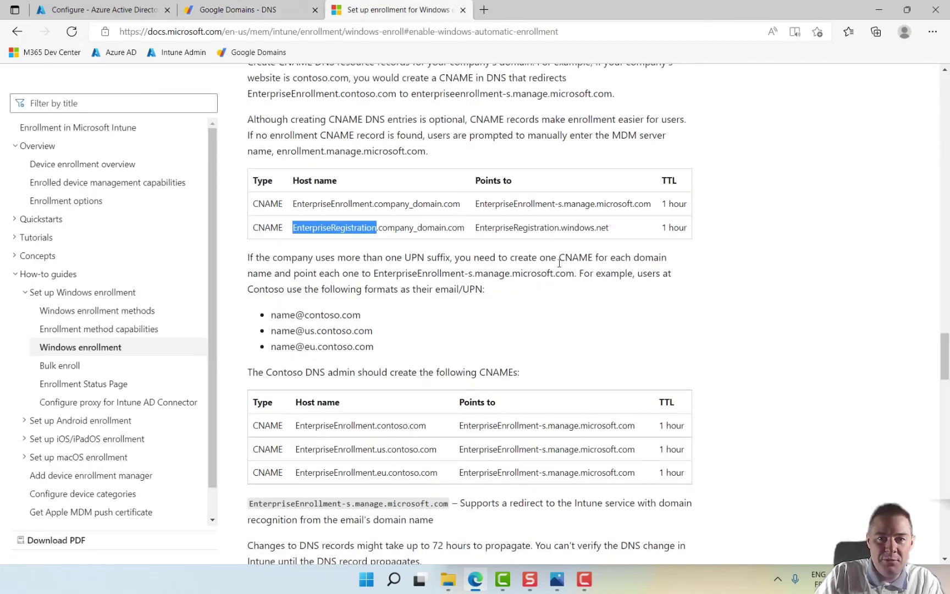
{"action": "left_click_drag", "start_coordinate": [611, 229], "coordinate": [476, 231]}
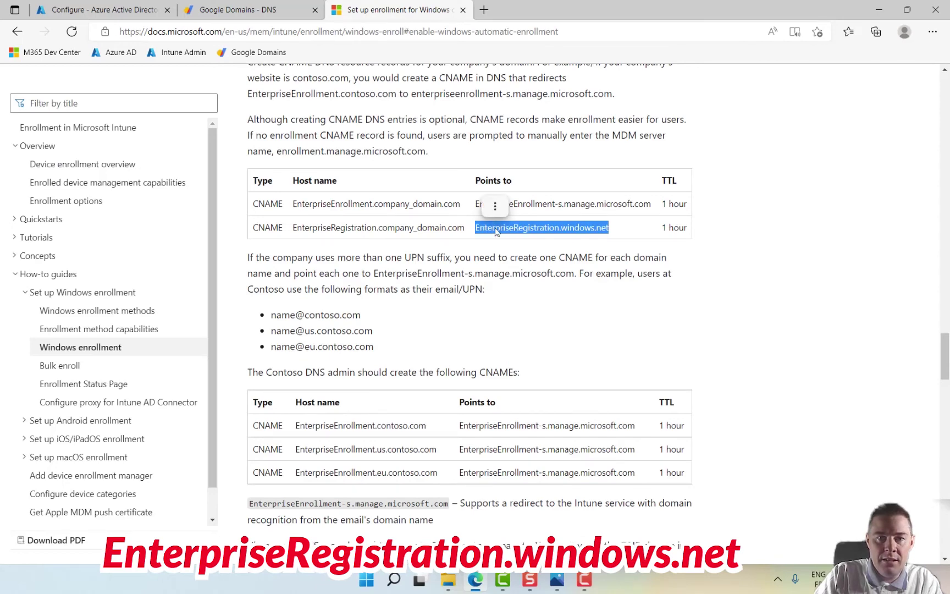
{"action": "right_click", "coordinate": [493, 229]}
{"action": "left_click", "coordinate": [513, 241]}
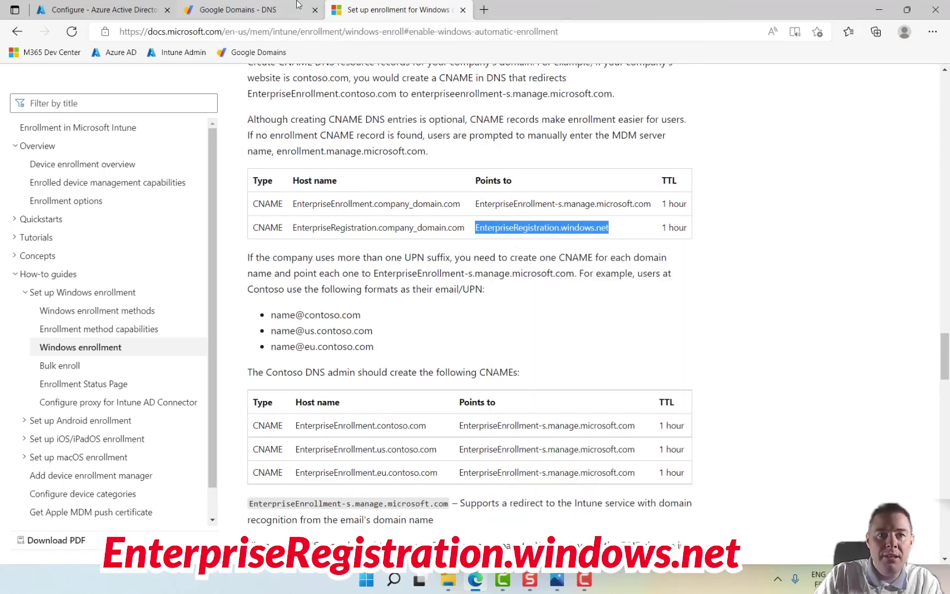
{"action": "left_click", "coordinate": [237, 9]}
{"action": "left_click", "coordinate": [581, 497]}
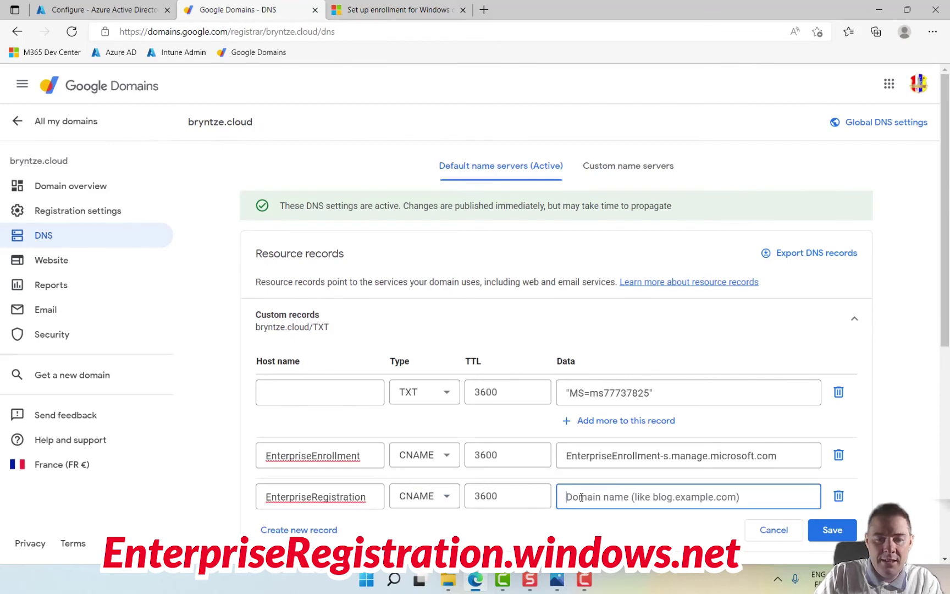
{"action": "key", "text": "ctrl+v"}
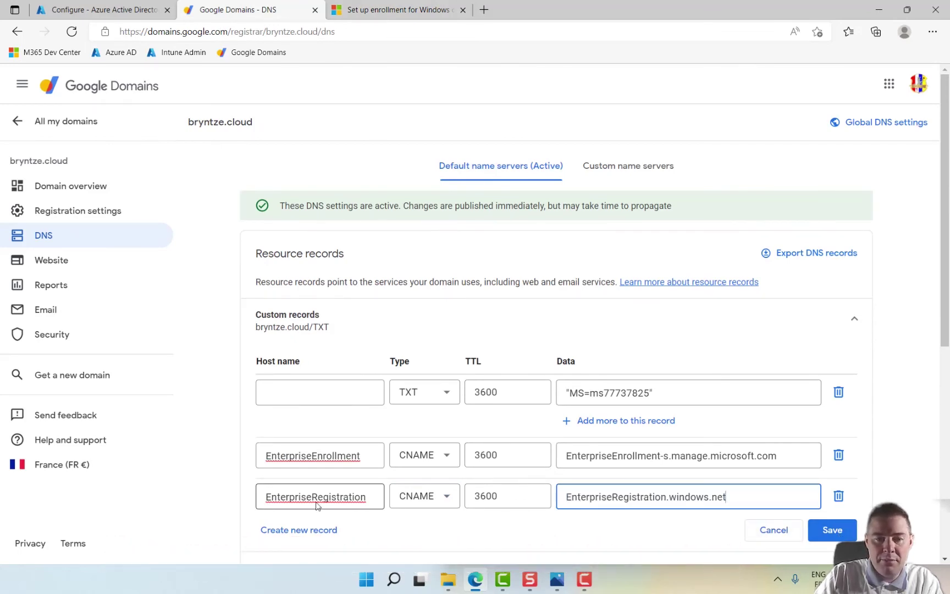
Remove the extra empty record row and save the custom DNS records.
{"action": "left_click", "coordinate": [296, 531]}
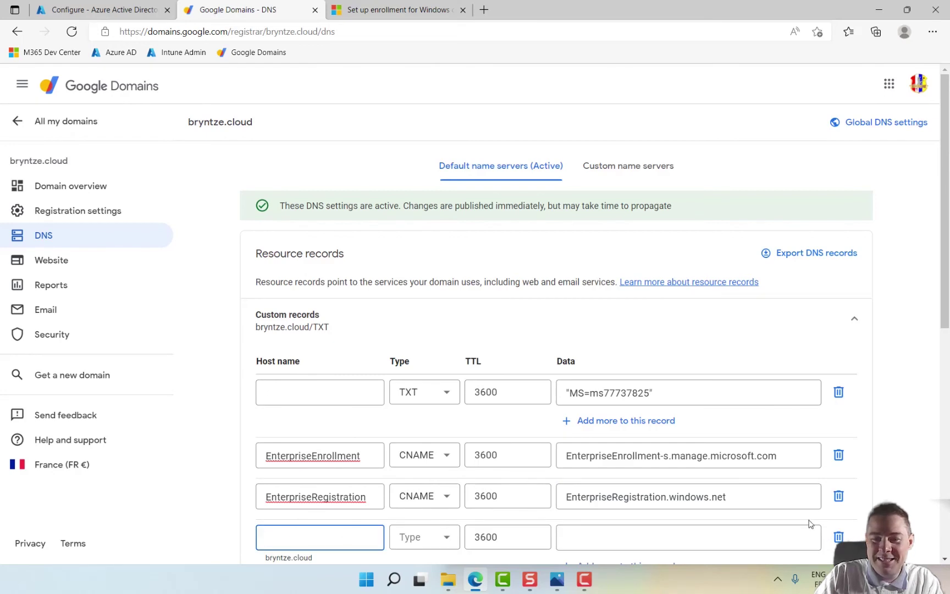
{"action": "left_click", "coordinate": [838, 536]}
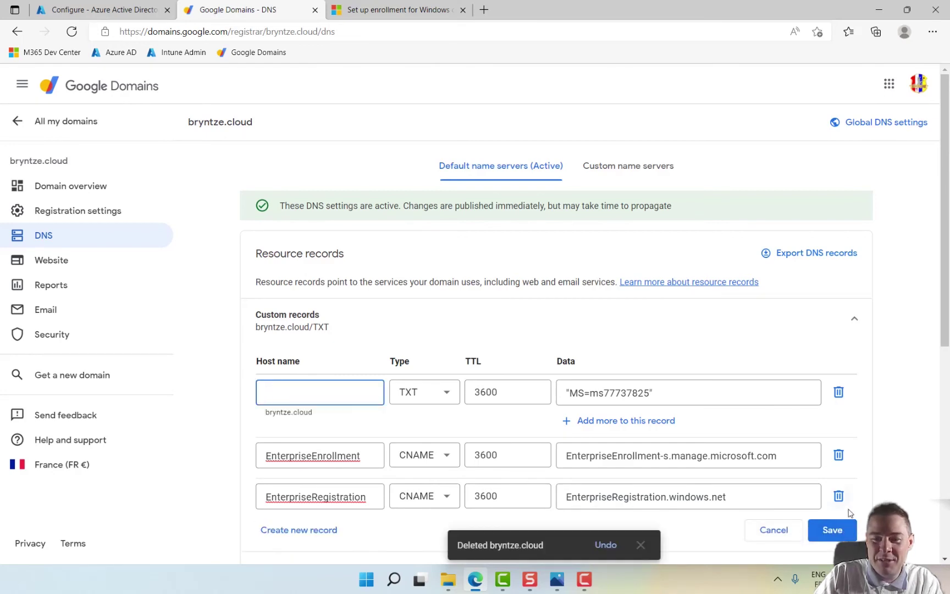
{"action": "left_click", "coordinate": [833, 530]}
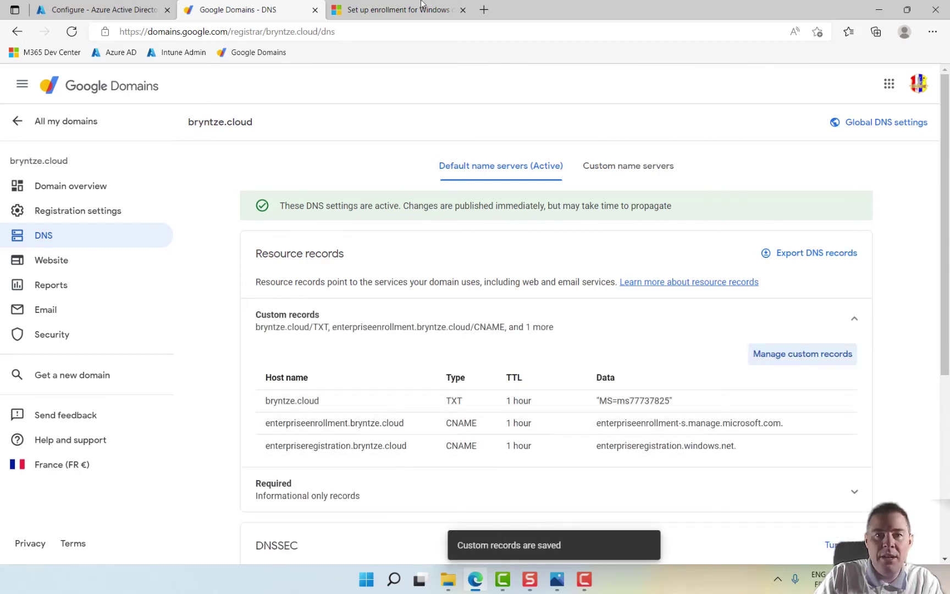
Review the docs paragraph on CNAMEs and the MDM server, then scroll to Step 2: Verify CNAME.
{"action": "left_click", "coordinate": [387, 11]}
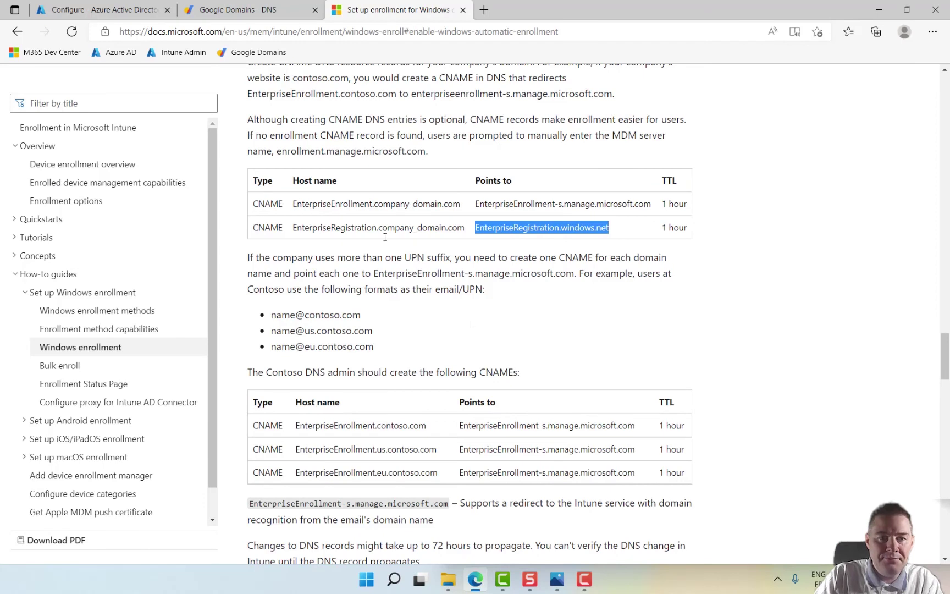
{"action": "left_click_drag", "start_coordinate": [246, 122], "coordinate": [444, 152]}
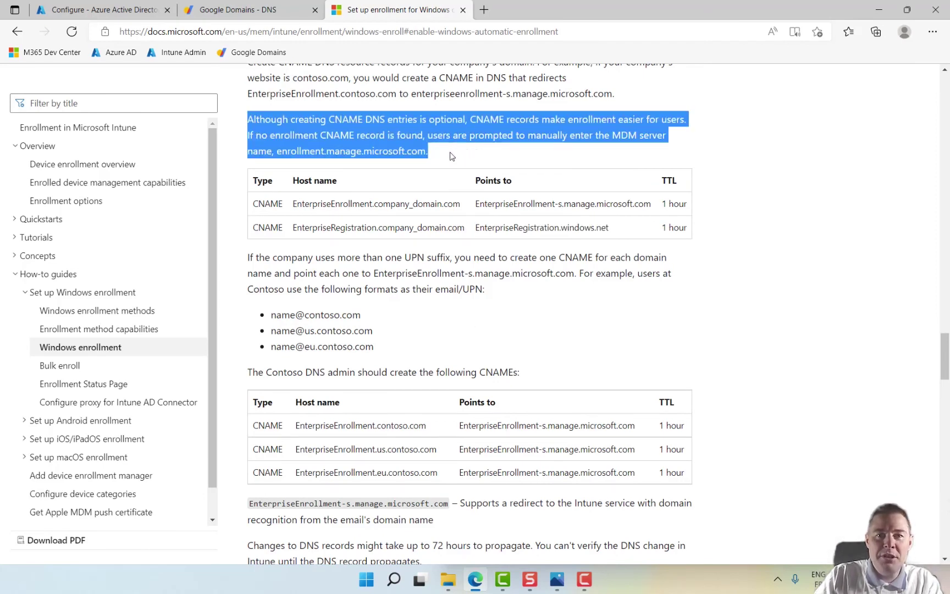
{"action": "left_click", "coordinate": [651, 164]}
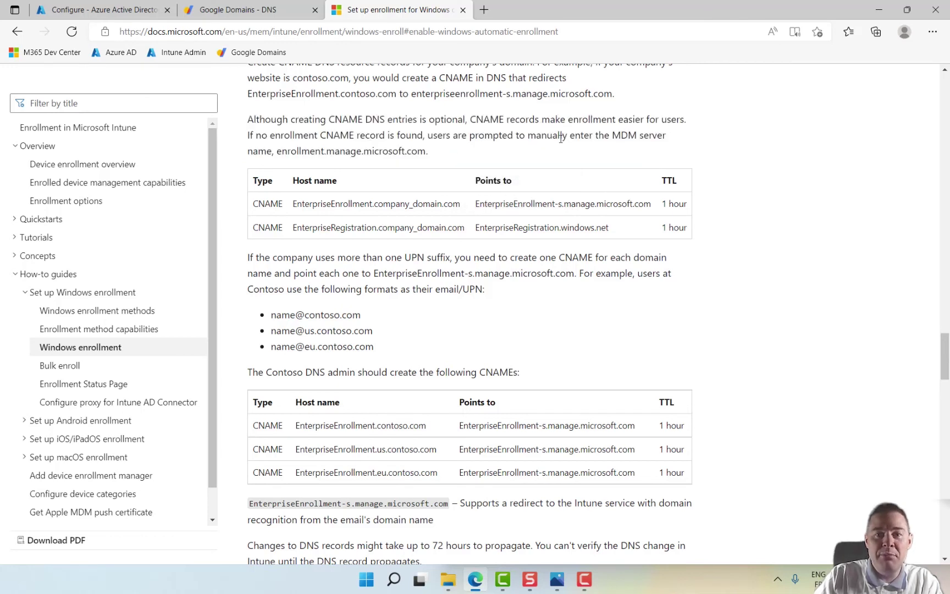
{"action": "left_click_drag", "start_coordinate": [610, 135], "coordinate": [666, 136]}
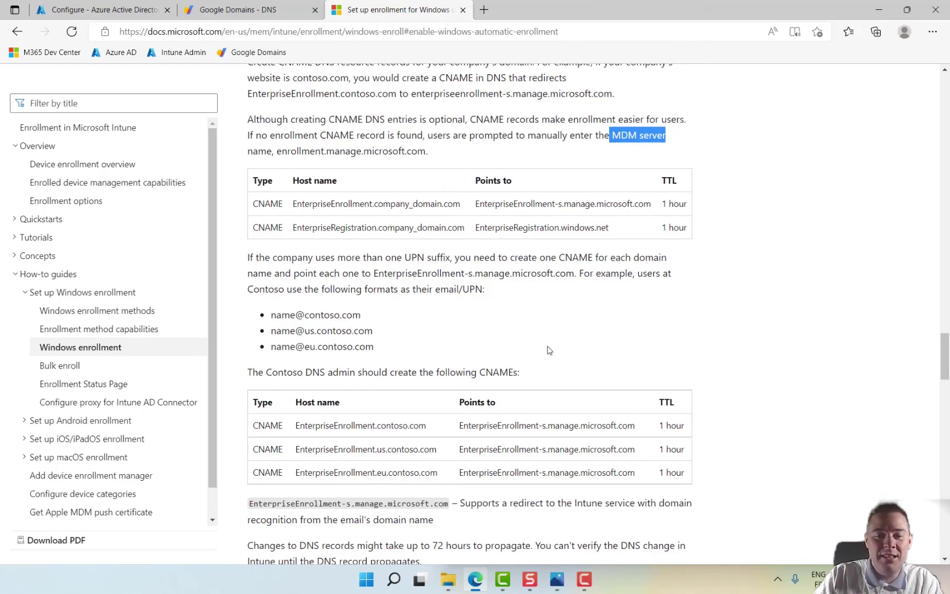
{"action": "scroll", "coordinate": [548, 350], "scroll_direction": "down", "scroll_amount": 7}
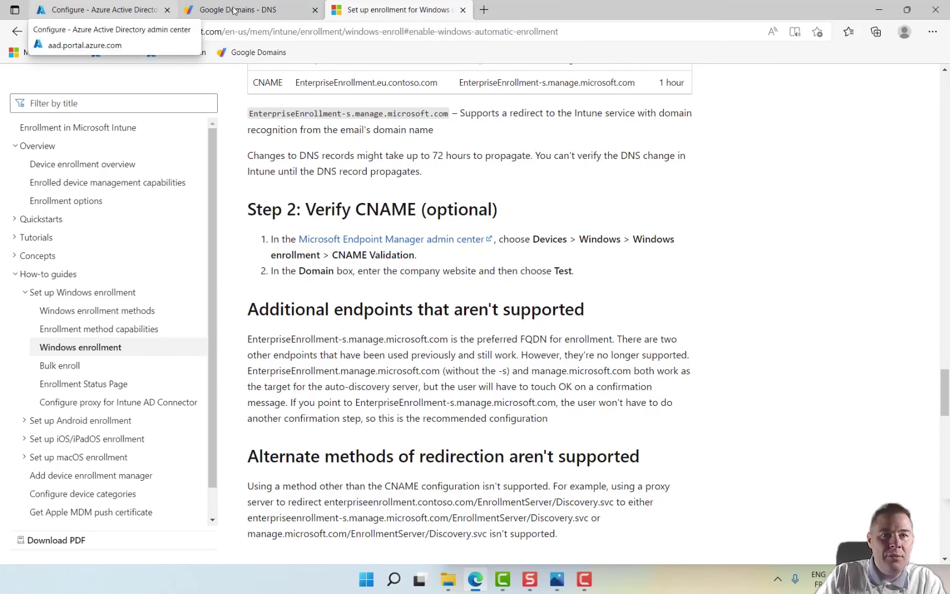
Load Endpoint Manager admin center in a new tab via the Intune Admin bookmark, skipping the security prompt.
{"action": "left_click", "coordinate": [484, 10]}
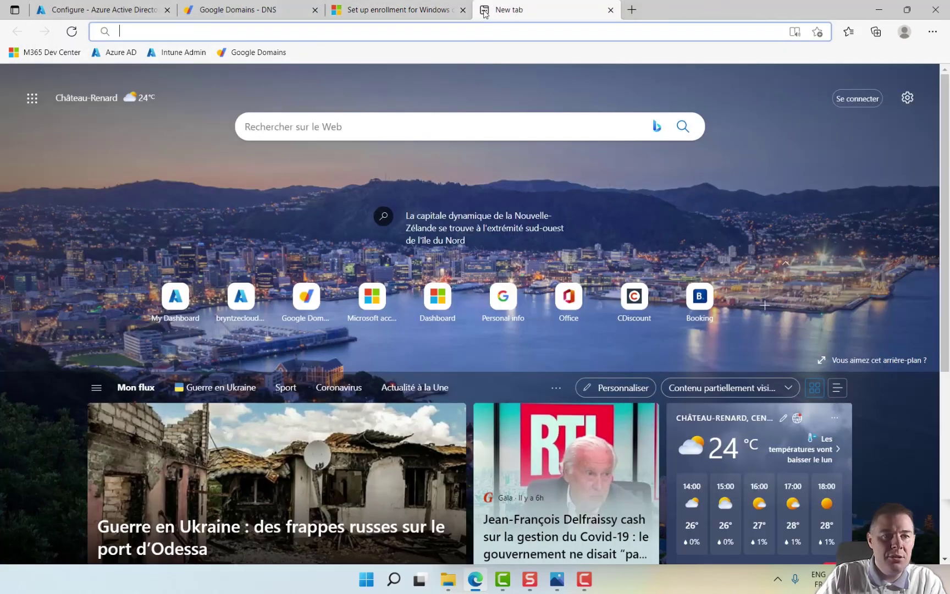
{"action": "left_click", "coordinate": [182, 55]}
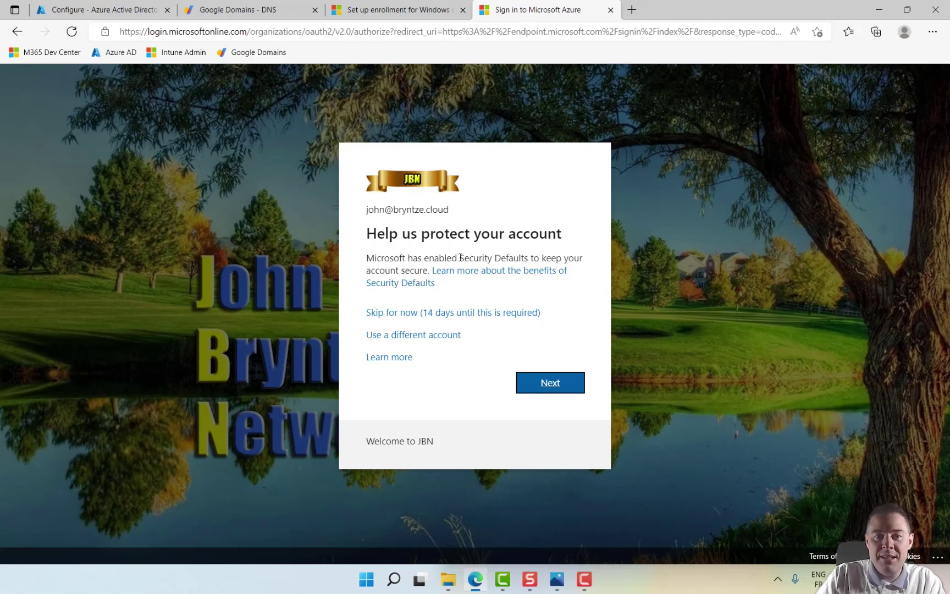
{"action": "left_click", "coordinate": [461, 313]}
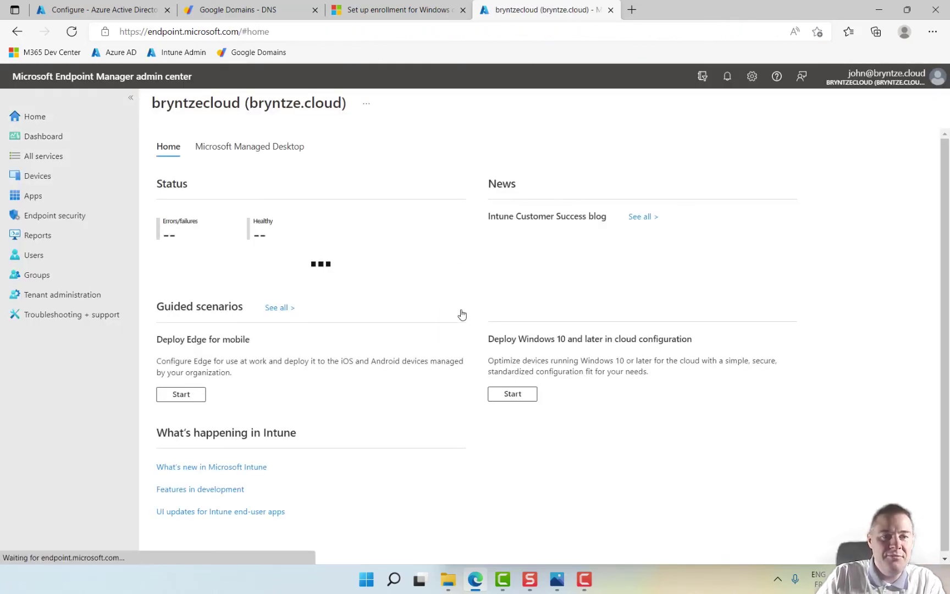
Run Windows enrollment CNAME Validation for bryntze.cloud, then open Tenant administration > Connectors and tokens.
{"action": "left_click", "coordinate": [46, 181]}
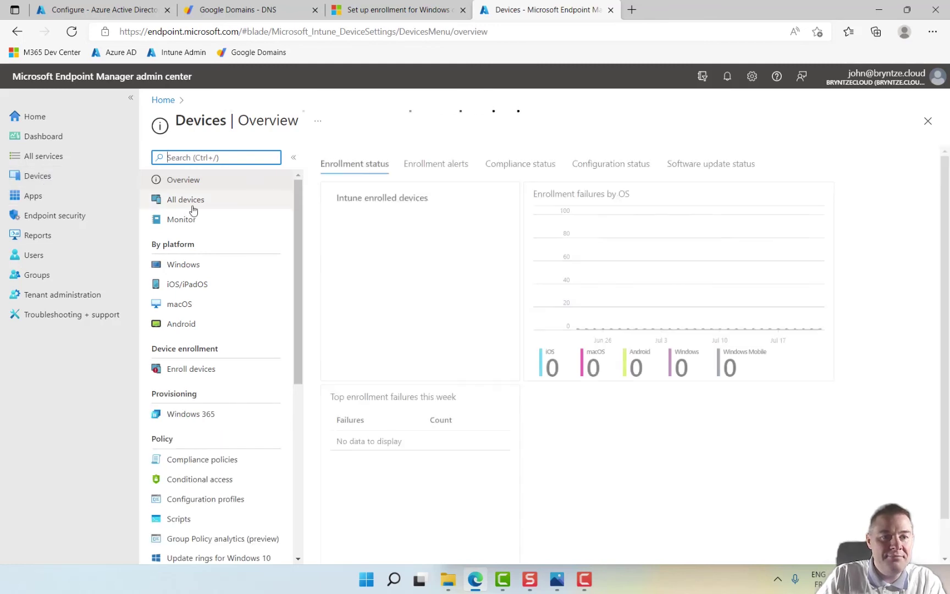
{"action": "left_click", "coordinate": [184, 269]}
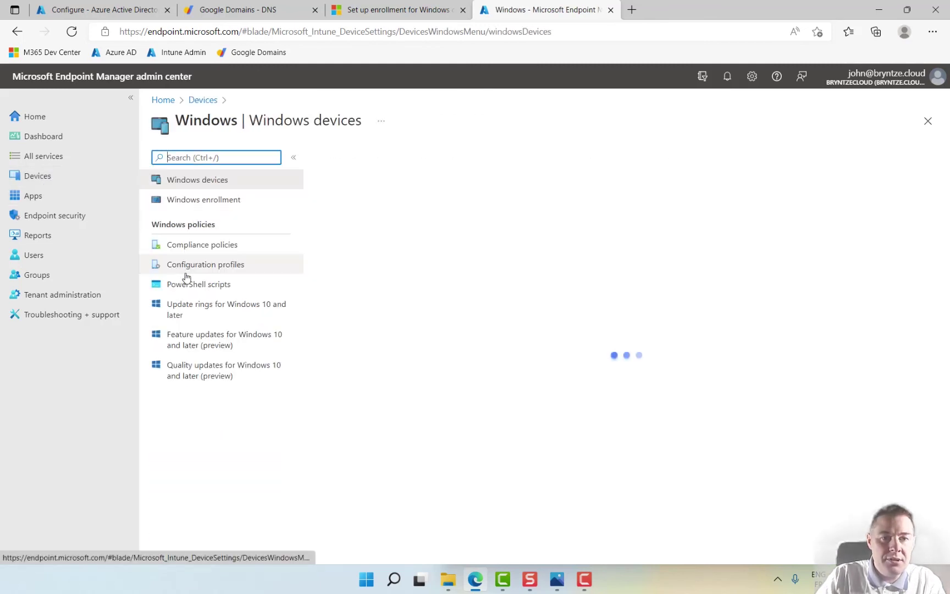
{"action": "left_click", "coordinate": [205, 200]}
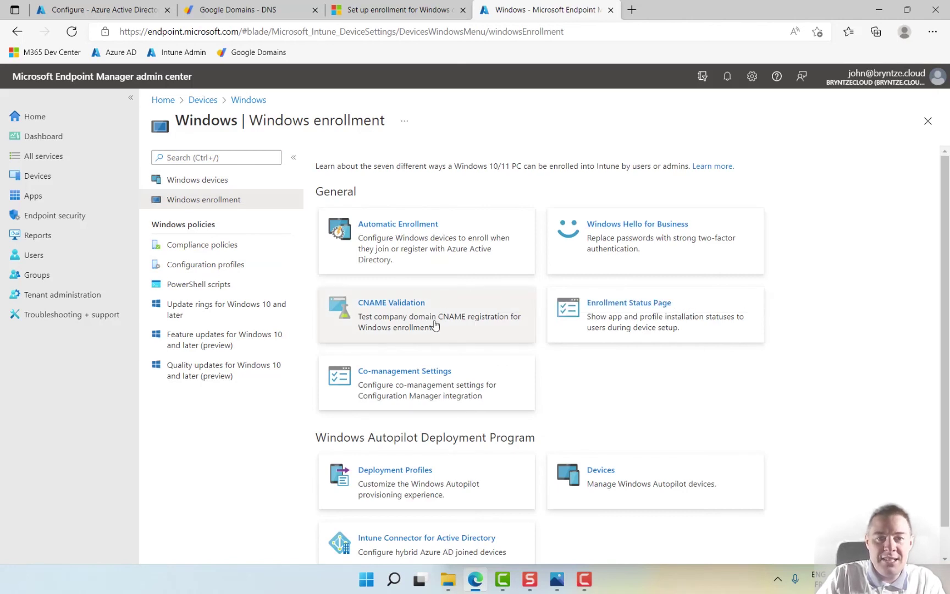
{"action": "left_click", "coordinate": [404, 317]}
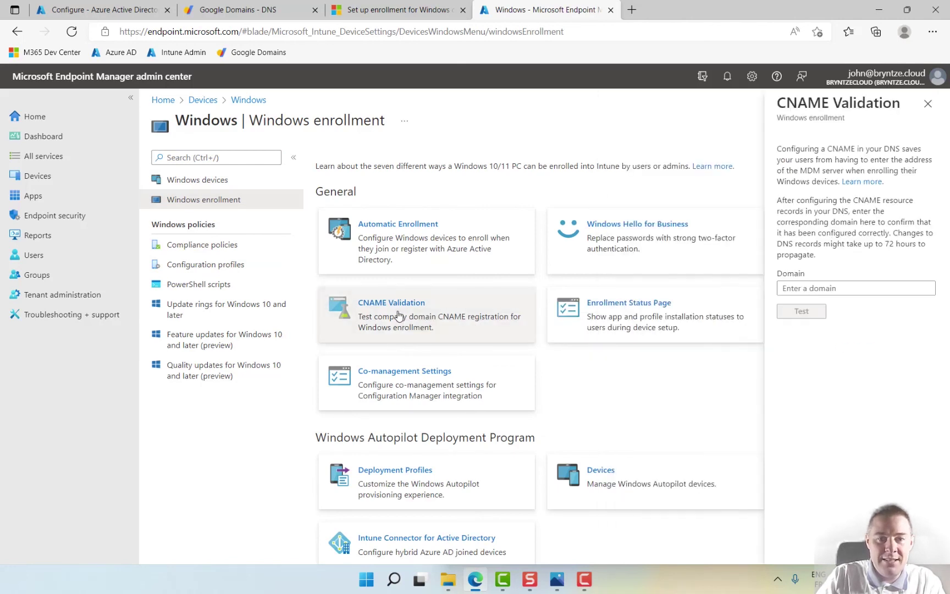
{"action": "left_click", "coordinate": [804, 287]}
{"action": "type", "text": "bryntze.cloud"}
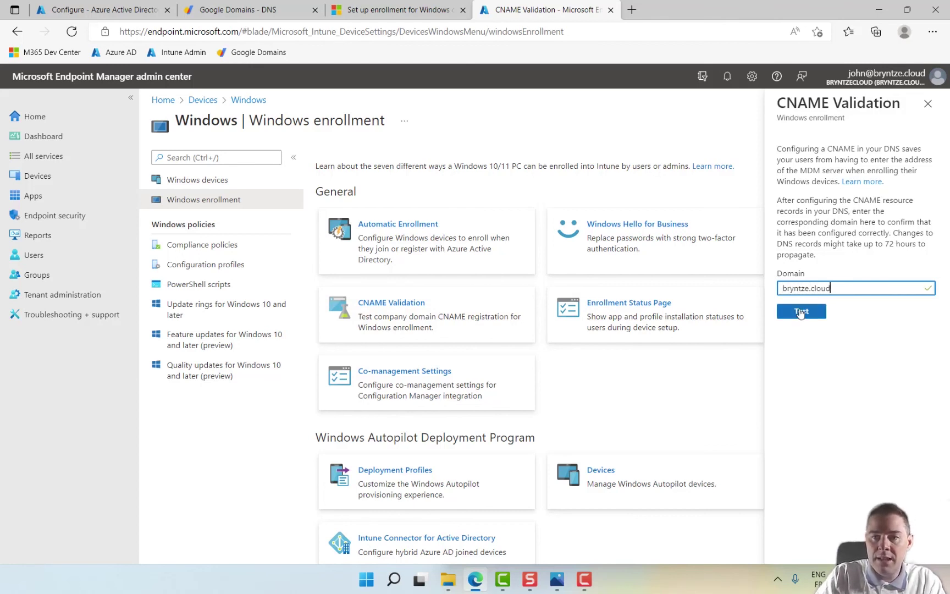
{"action": "left_click", "coordinate": [801, 311]}
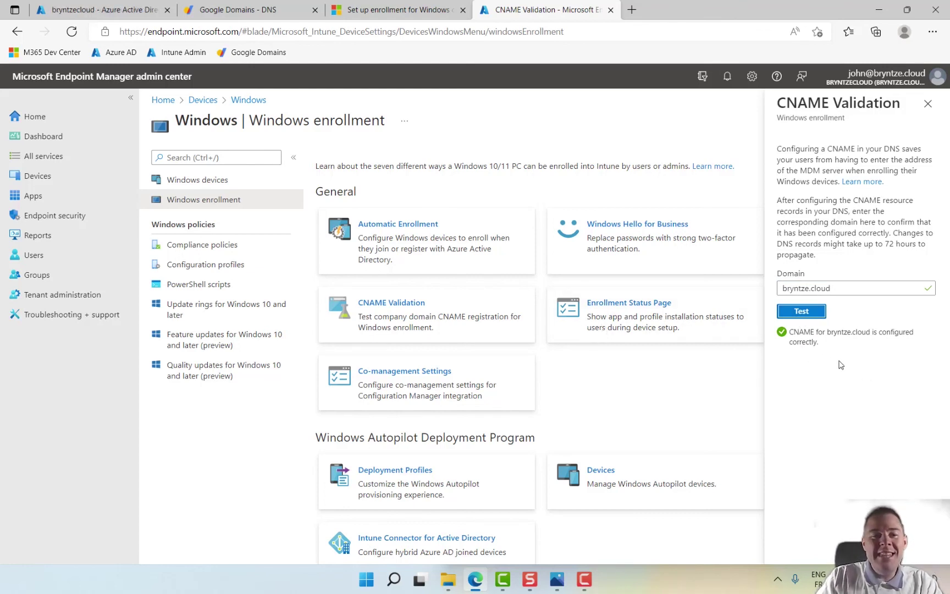
{"action": "left_click", "coordinate": [56, 297]}
{"action": "left_click", "coordinate": [201, 240]}
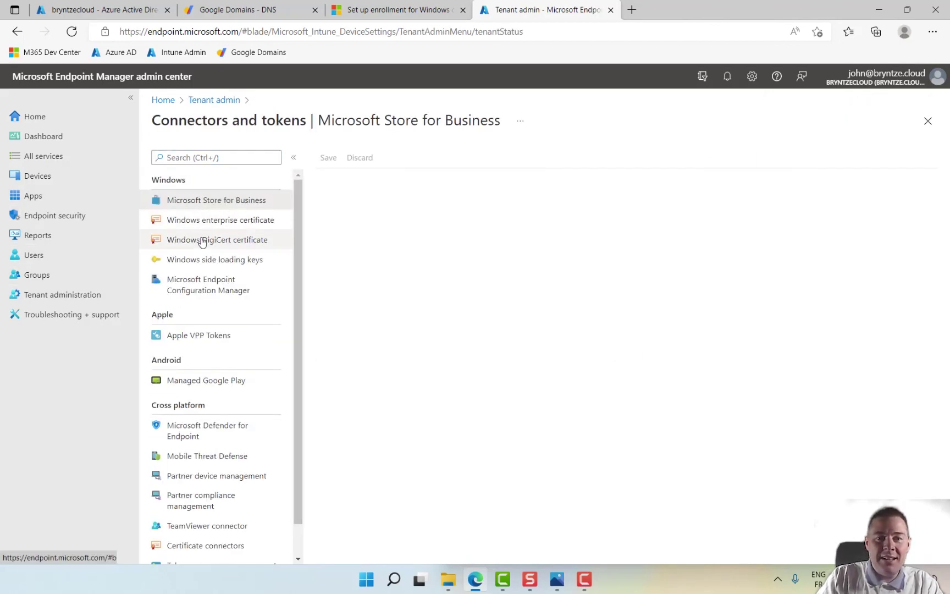